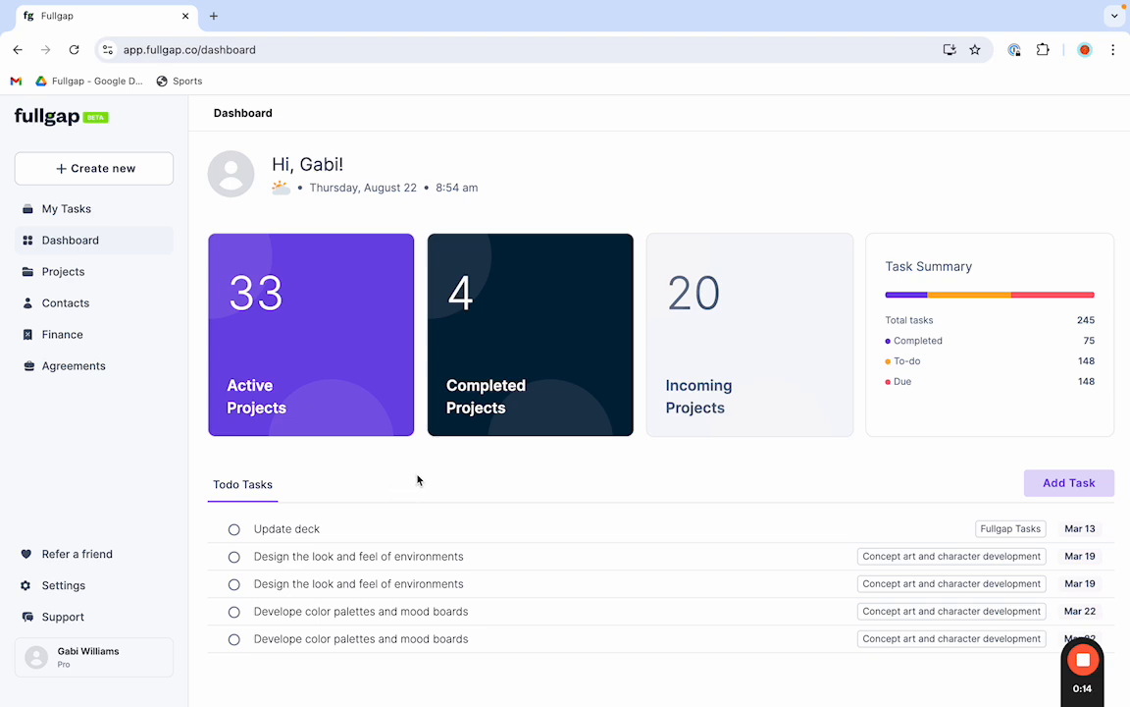
Step: Look over the dashboard's project cards, to-do tasks and payment summary
scroll(449, 480, "down", 1)
scroll(448, 480, "down", 3)
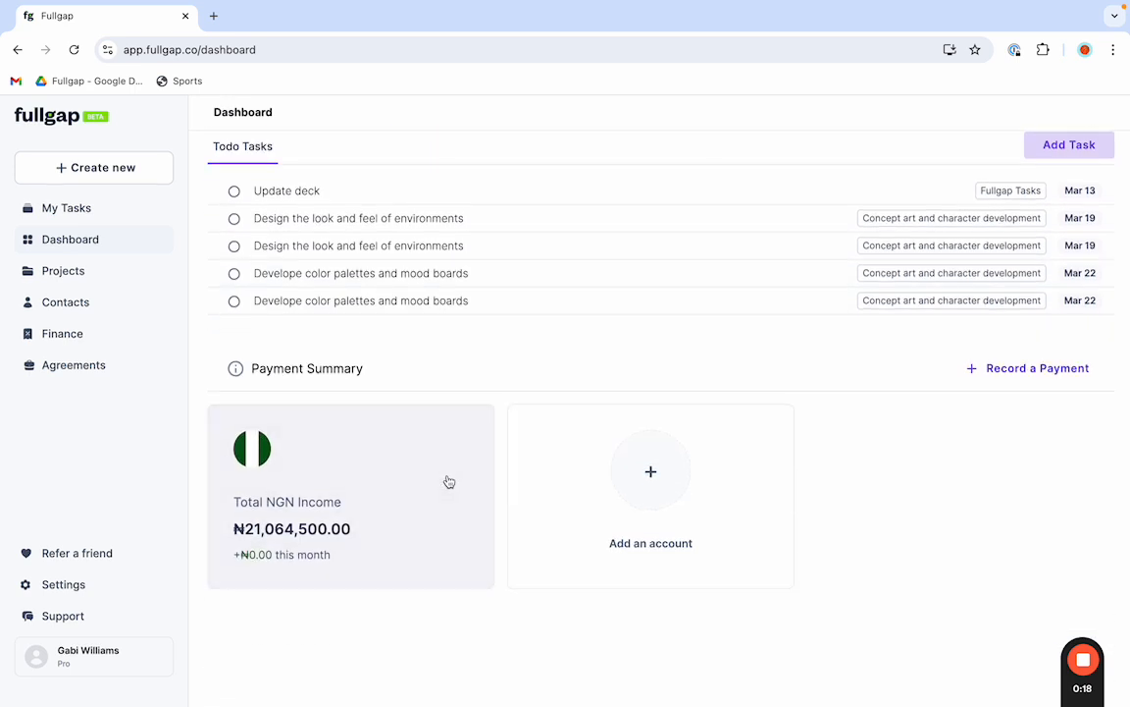
scroll(448, 480, "up", 4)
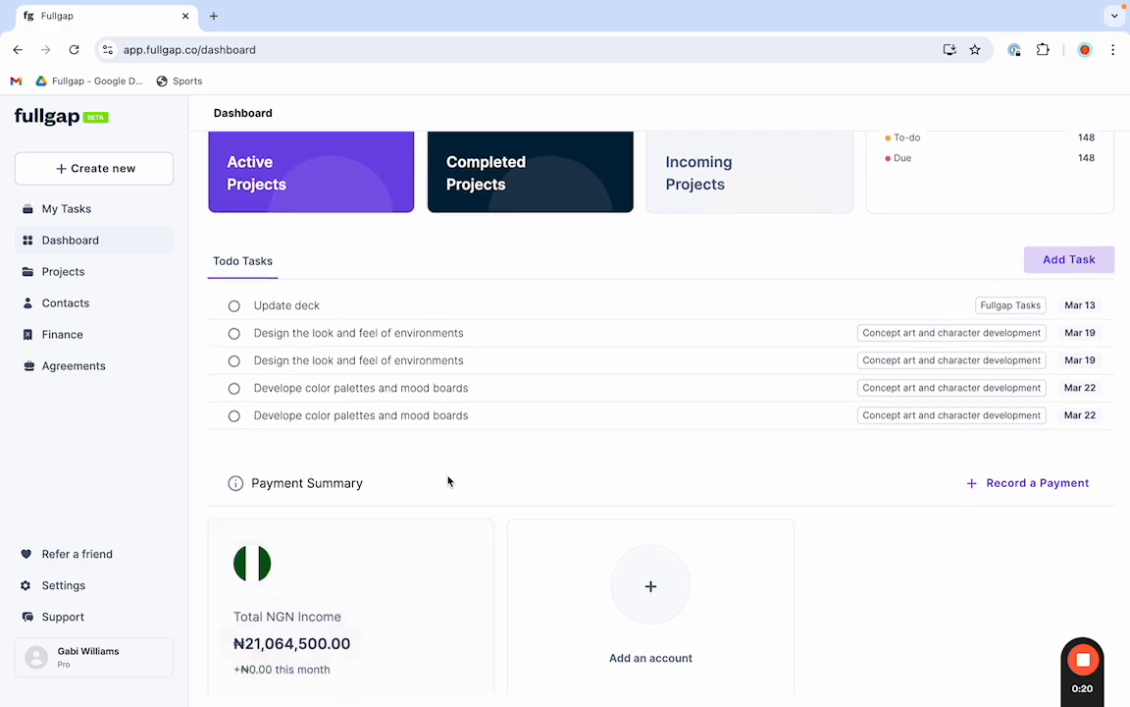
Step: Open My Tasks and look through the list of to-do tasks
left_click(73, 210)
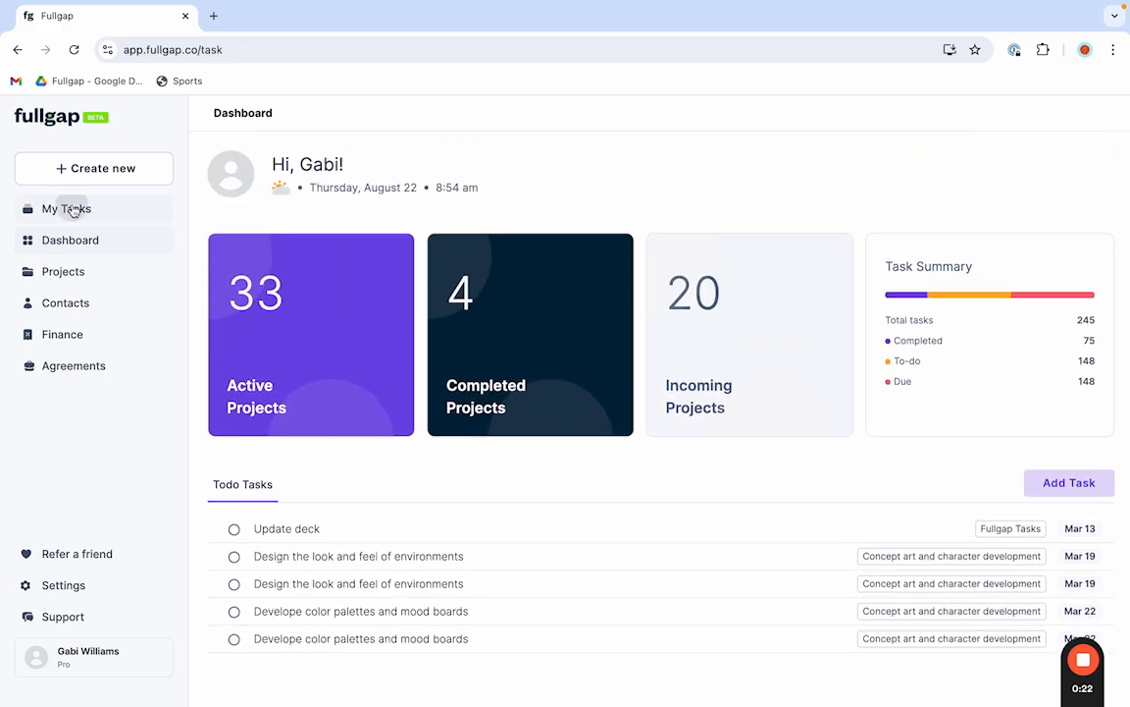
scroll(384, 436, "down", 3)
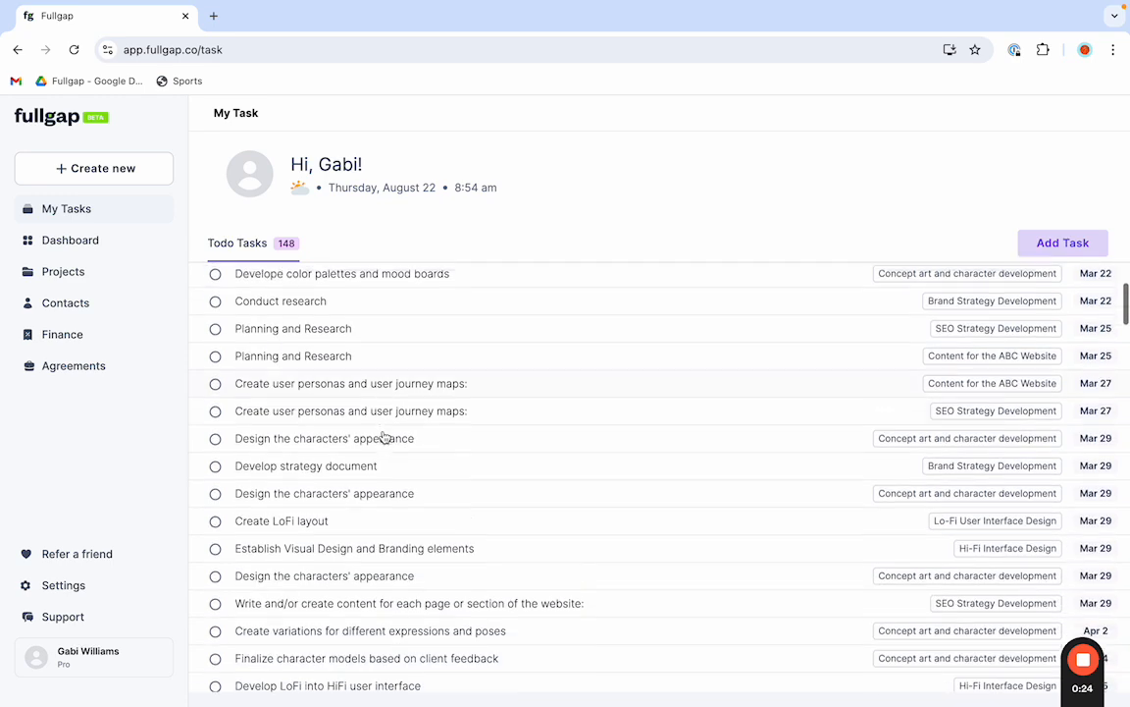
scroll(383, 436, "up", 3)
Step: Open the Groomsmen Outfits for AB2024 project and view its tasks, deliverables, payments and overview
left_click(84, 274)
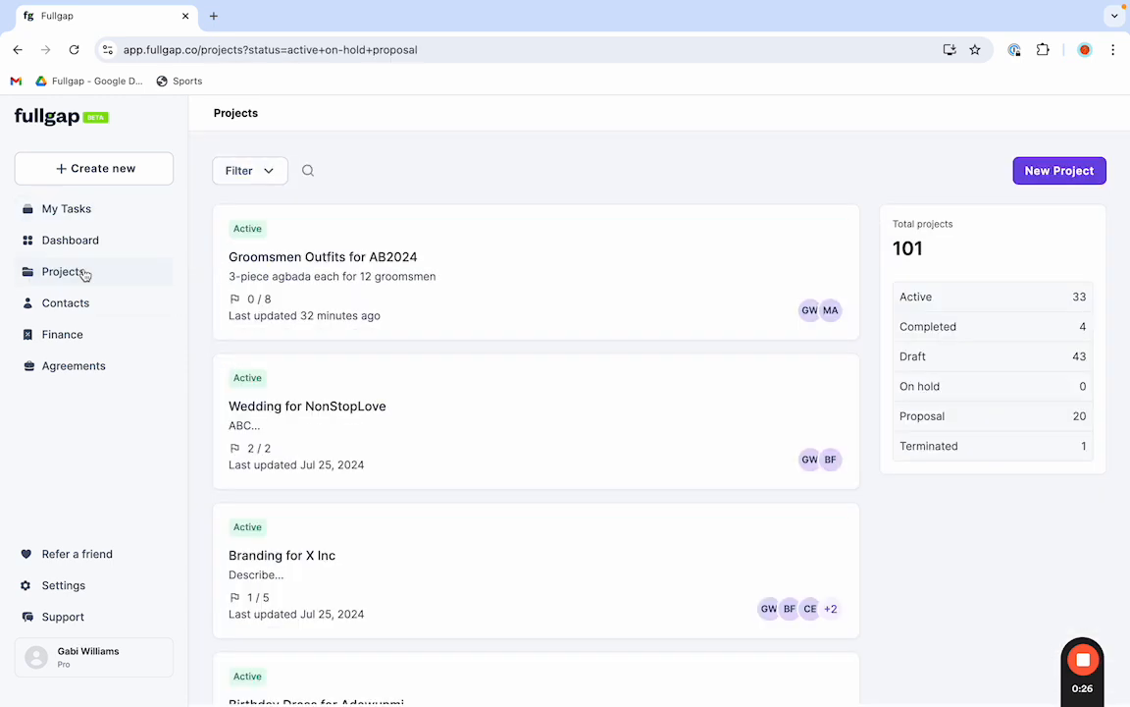
scroll(429, 324, "down", 1)
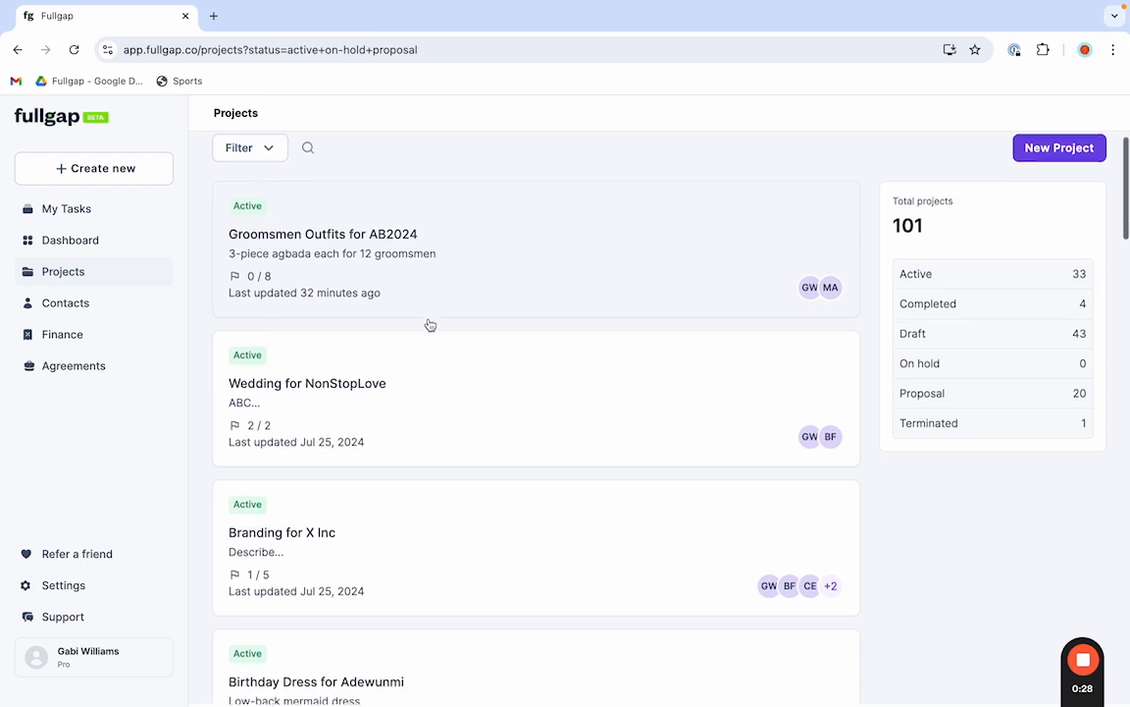
scroll(412, 304, "up", 1)
left_click(382, 272)
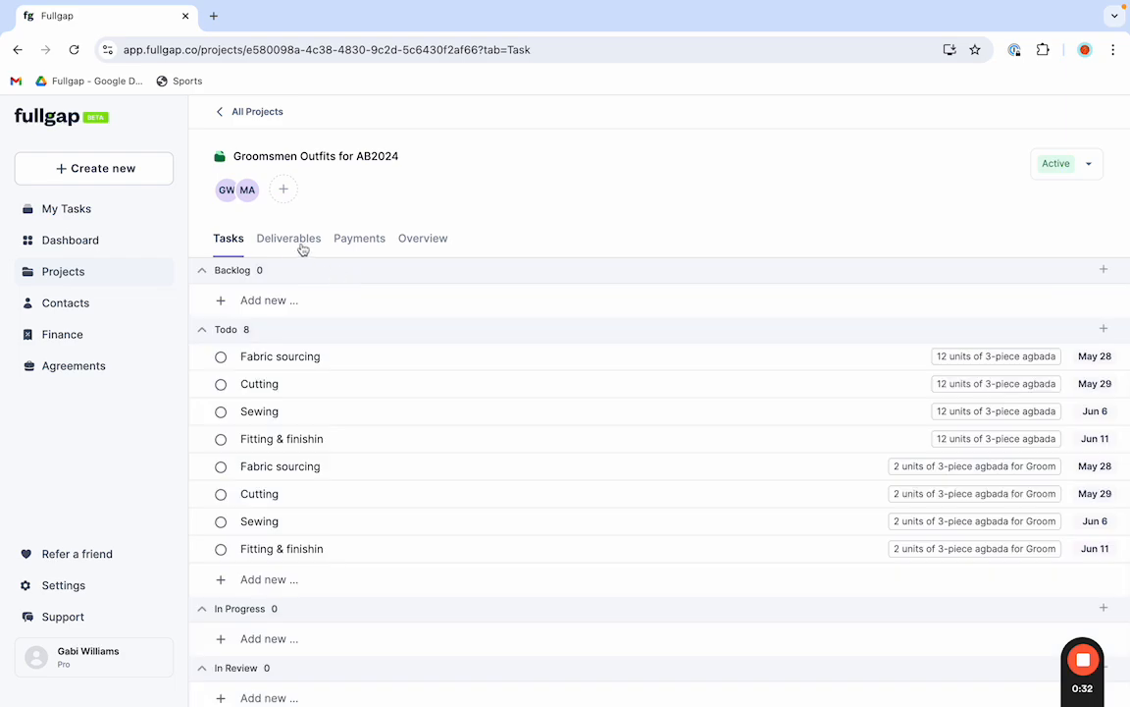
left_click(290, 241)
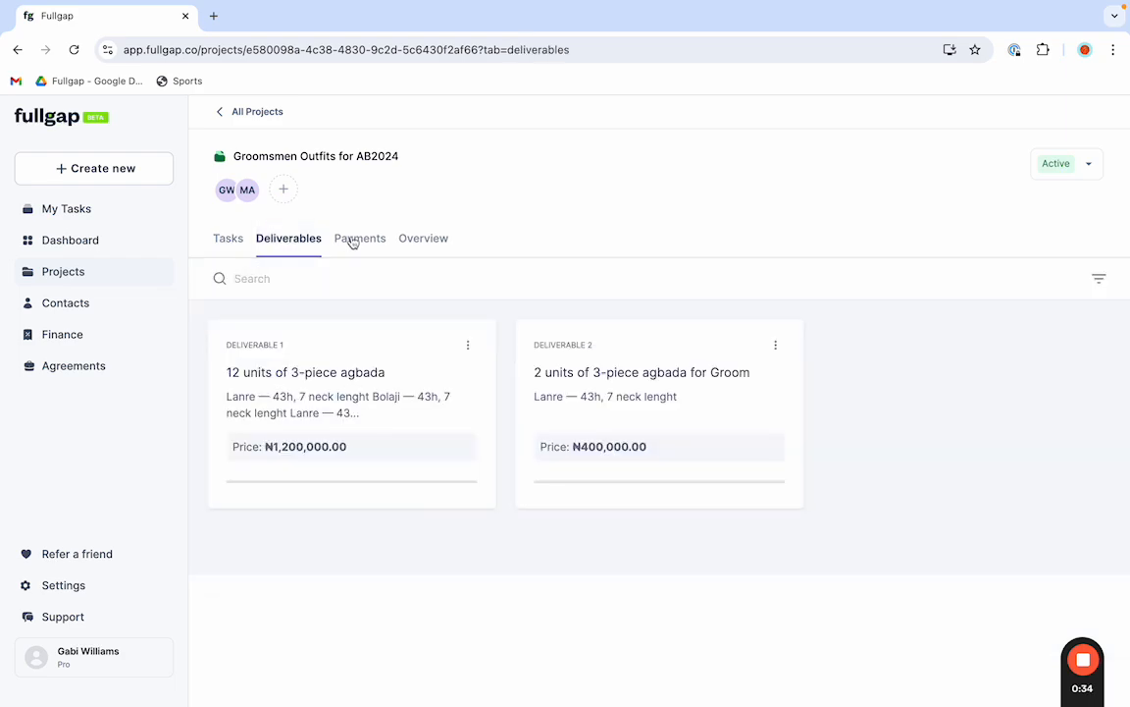
left_click(356, 240)
left_click(428, 240)
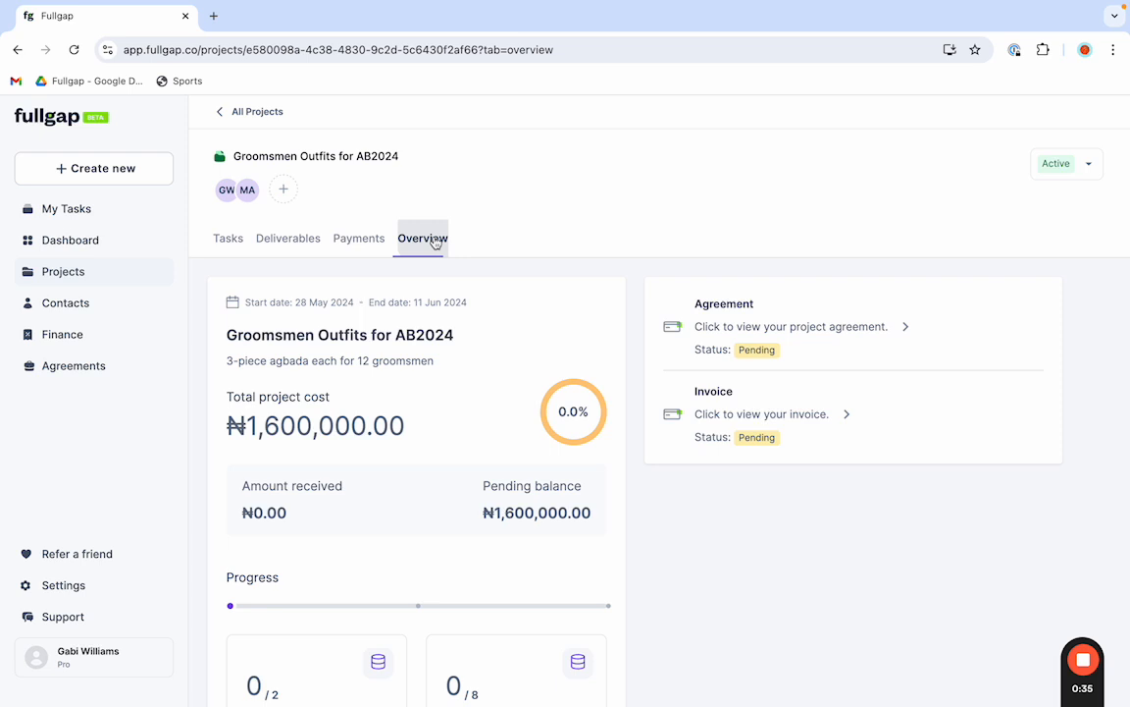
Step: Open Contacts and look through the names, types and registration dates in the list
left_click(66, 304)
scroll(274, 363, "down", 2)
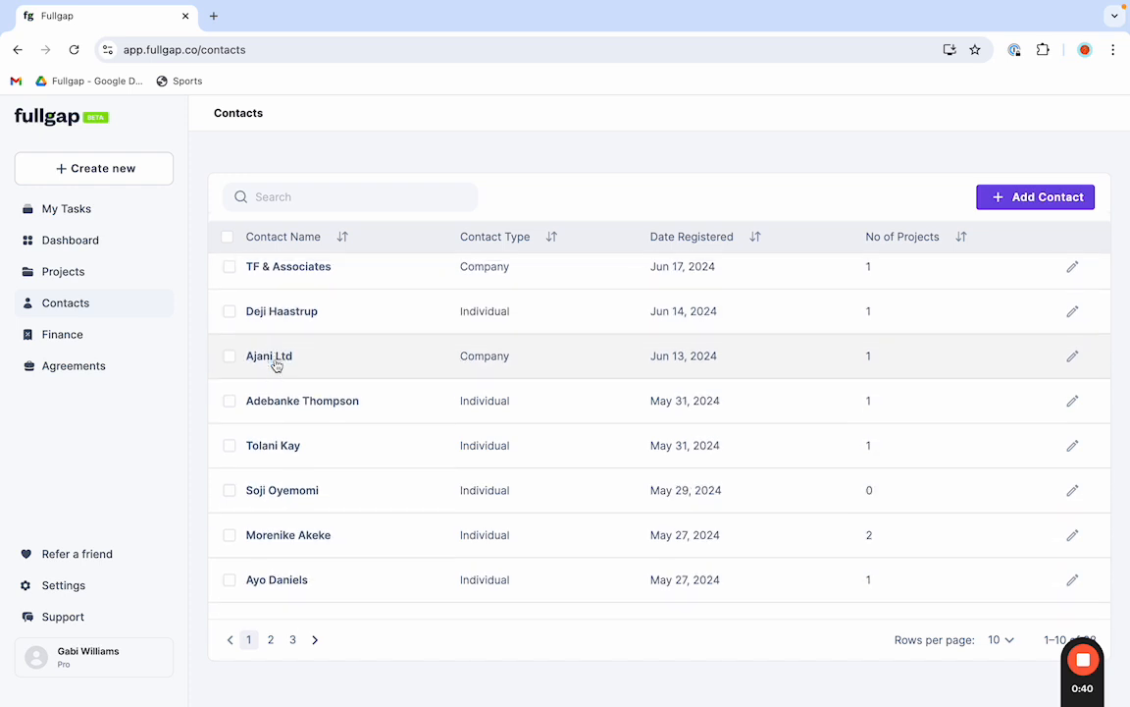
scroll(280, 422, "up", 2)
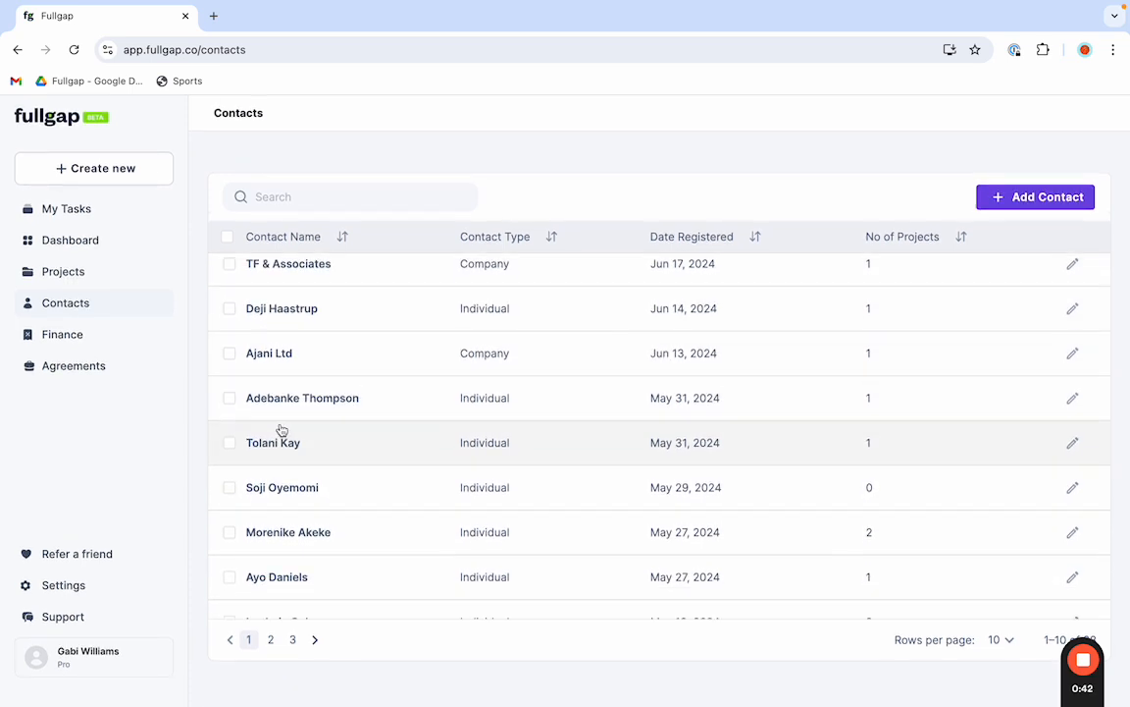
scroll(305, 419, "down", 2)
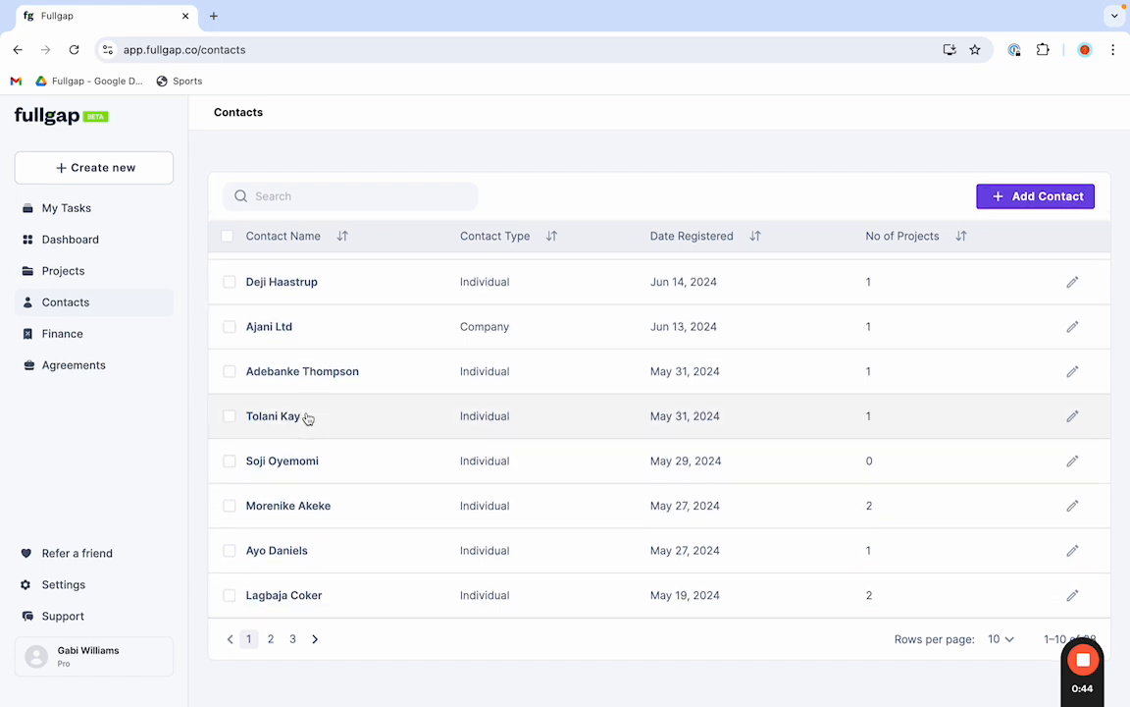
scroll(305, 419, "up", 2)
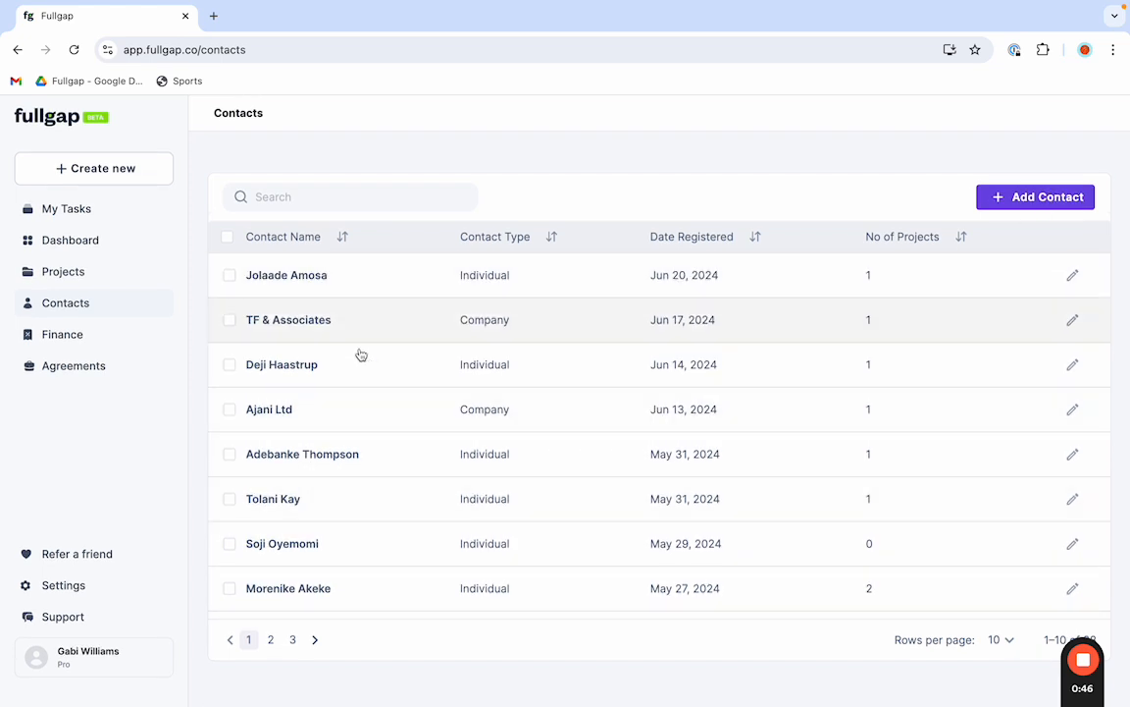
Step: Review the payment chart and recent transactions in Finance, and open the list of agreements
left_click(67, 333)
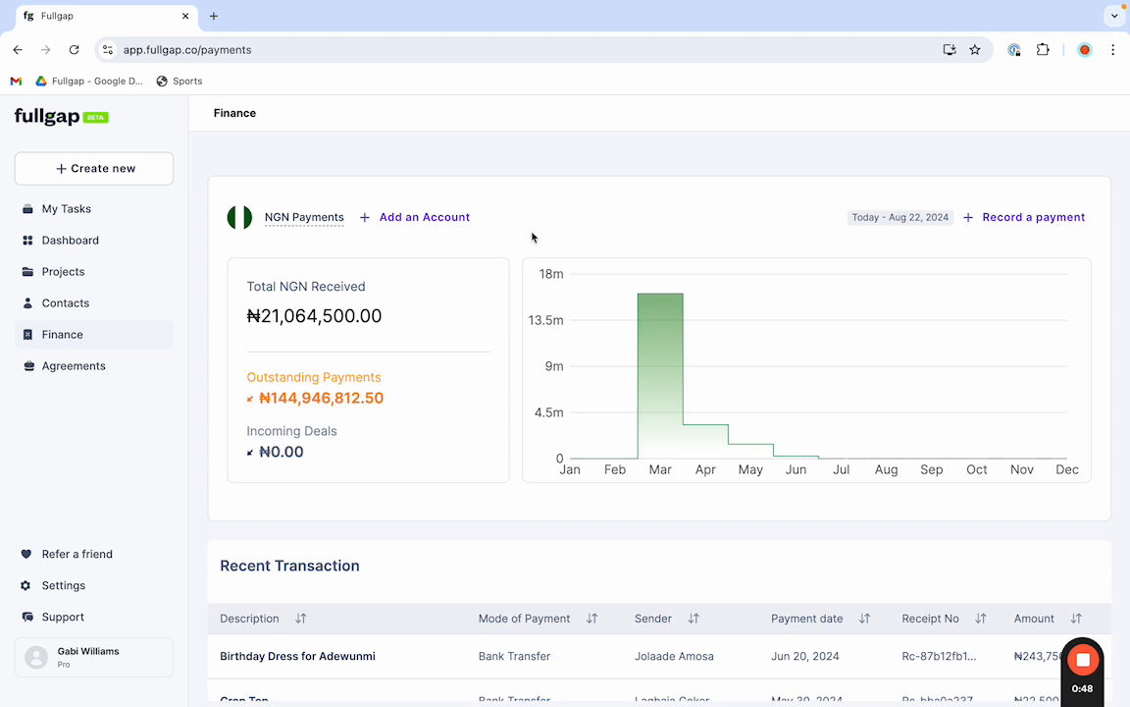
scroll(515, 319, "down", 1)
scroll(515, 319, "up", 1)
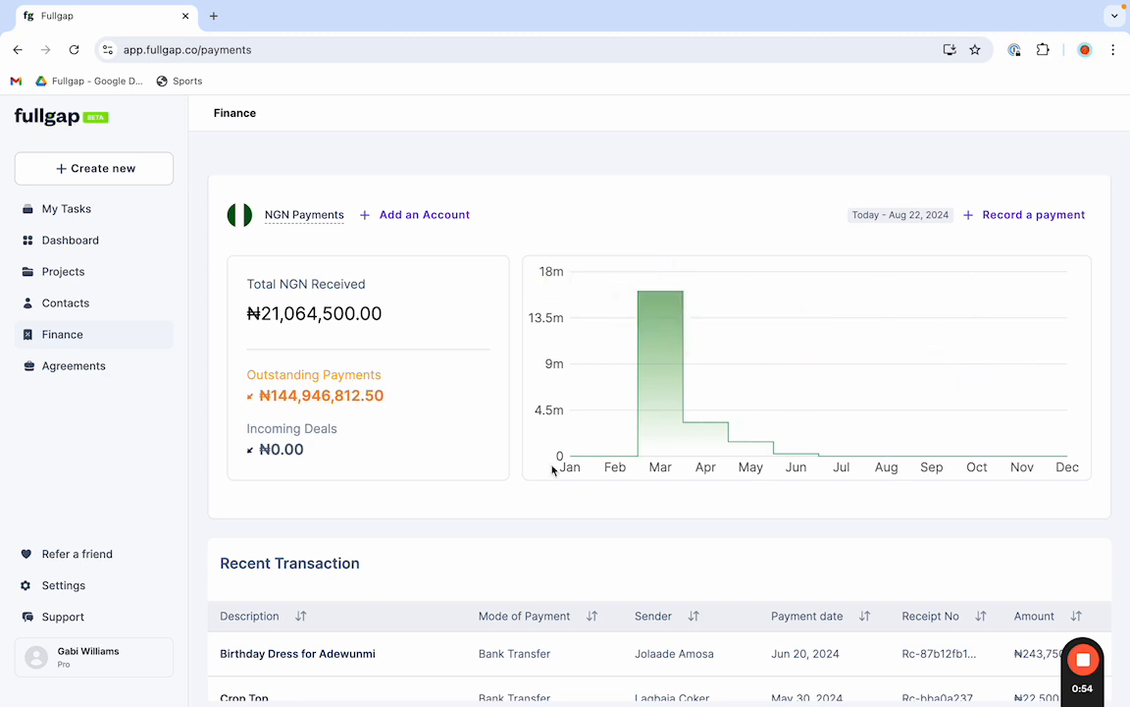
scroll(449, 504, "down", 4)
scroll(378, 445, "up", 3)
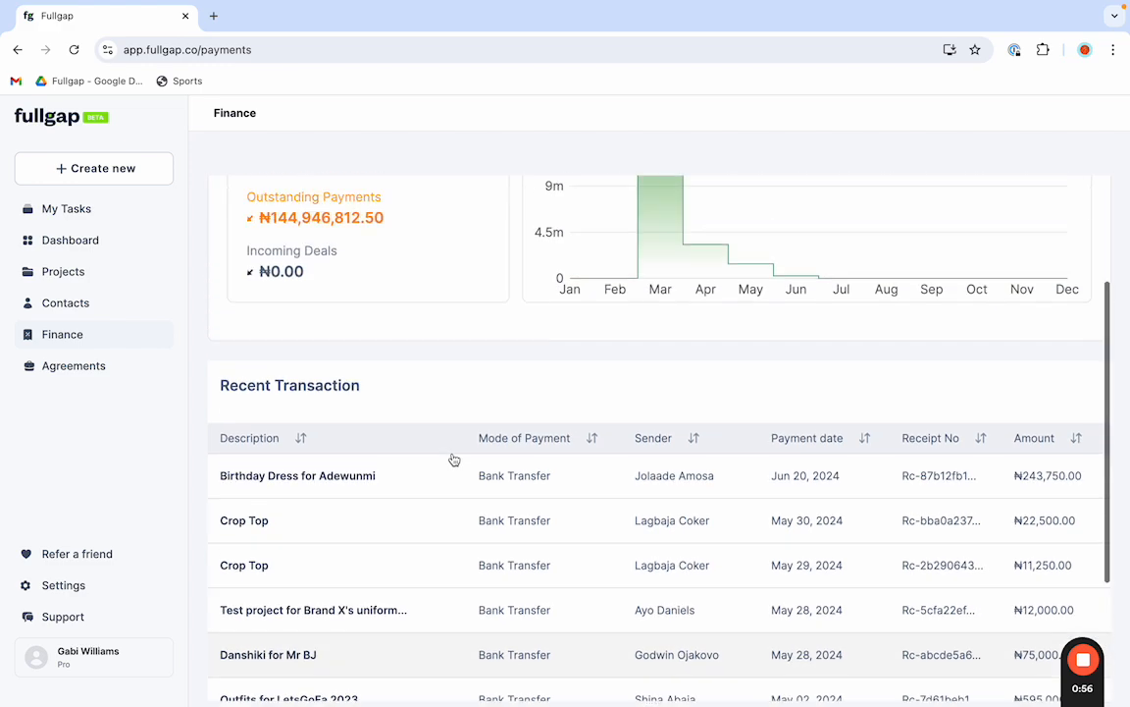
left_click(98, 371)
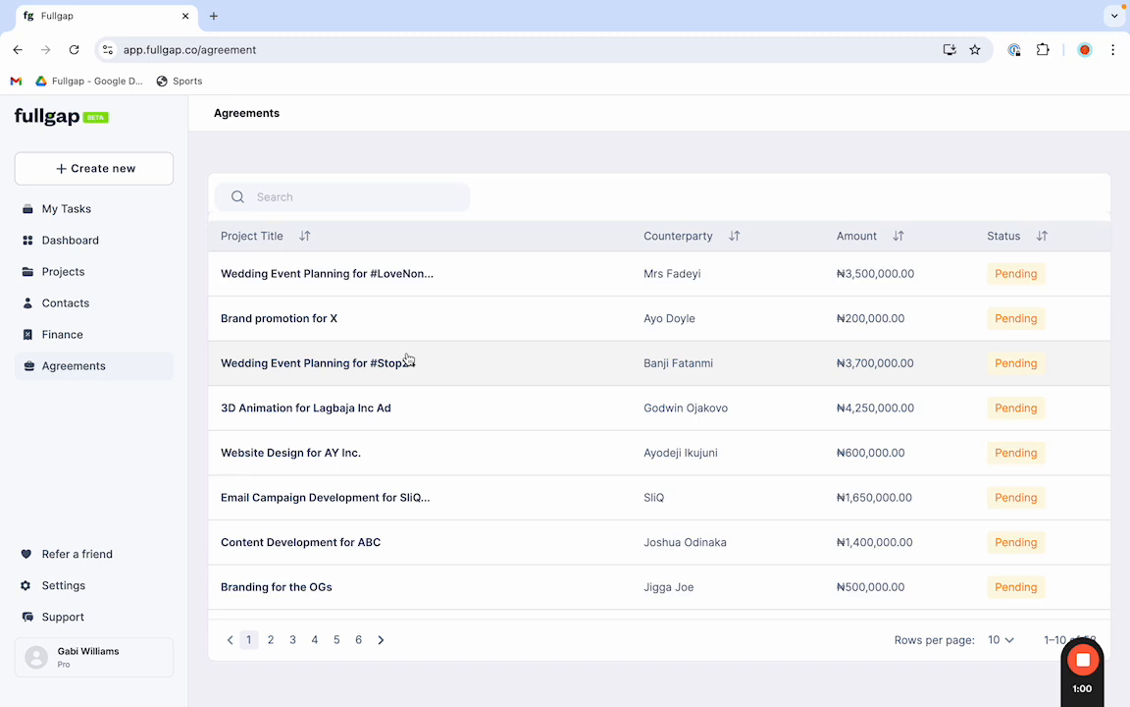
Step: Open a blank new project form from Projects and look over its project details fields
left_click(70, 269)
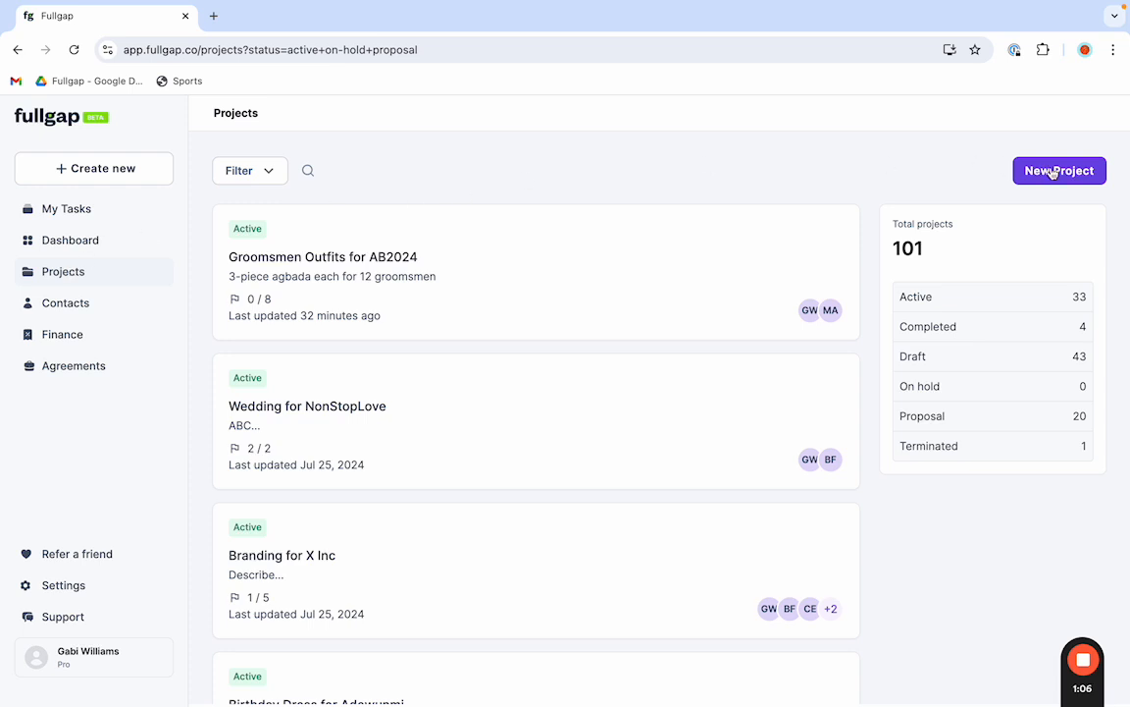
left_click(79, 170)
left_click(85, 216)
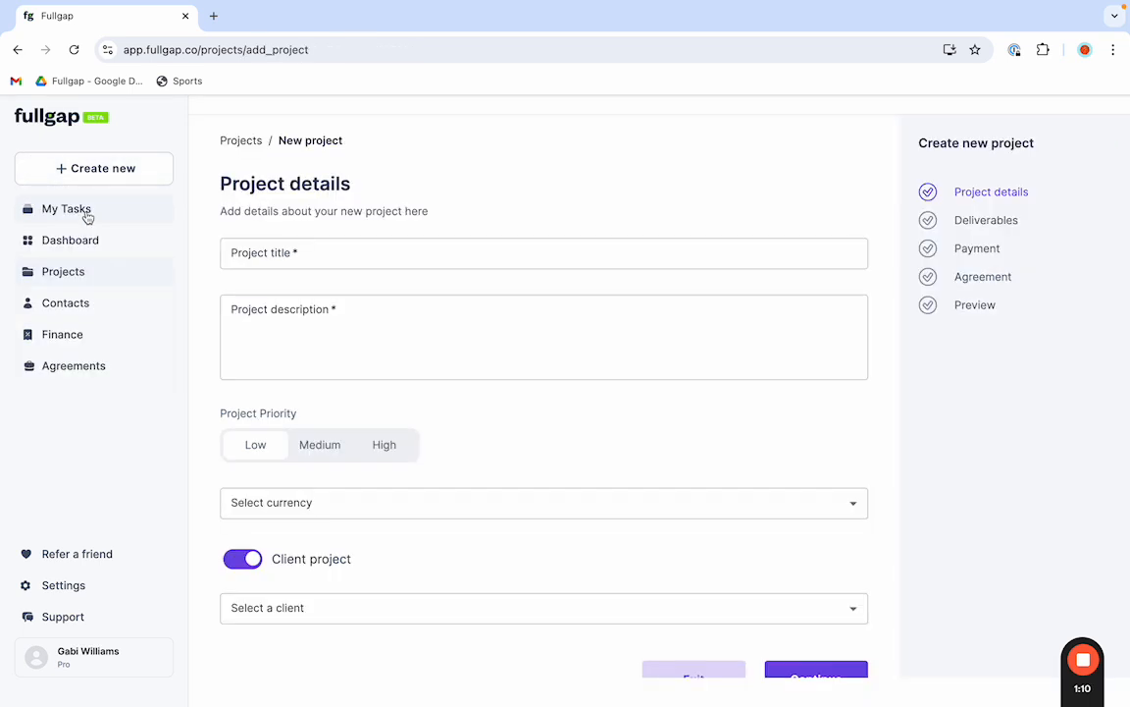
left_click(336, 322)
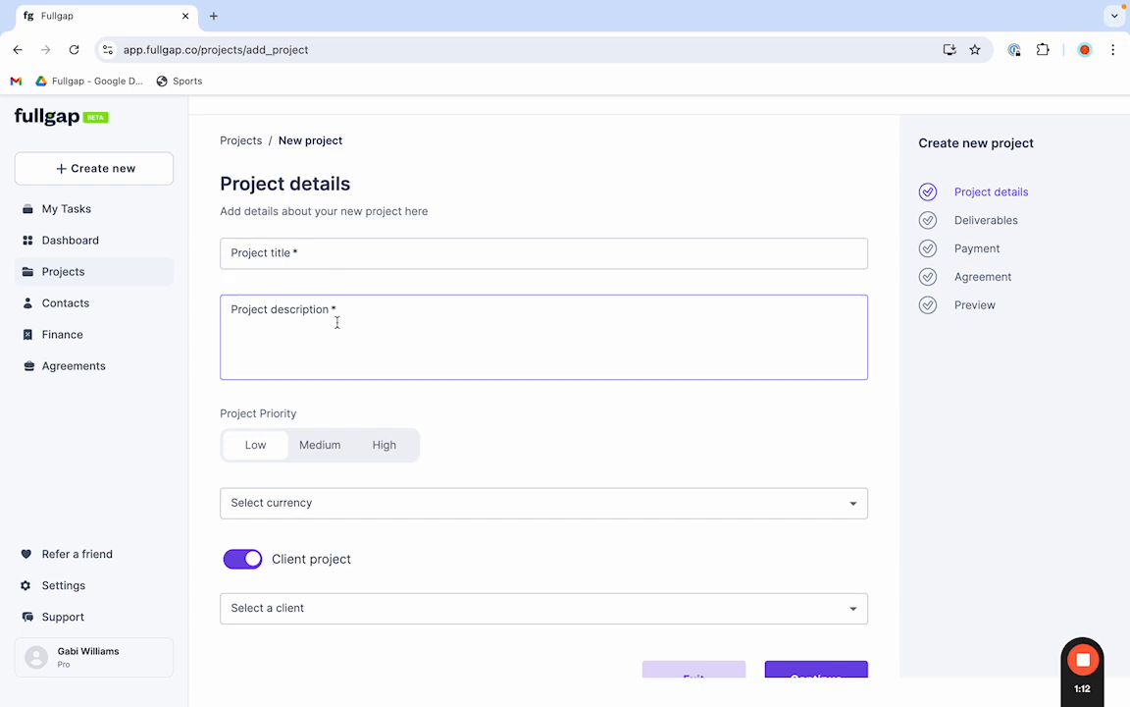
scroll(349, 466, "down", 1)
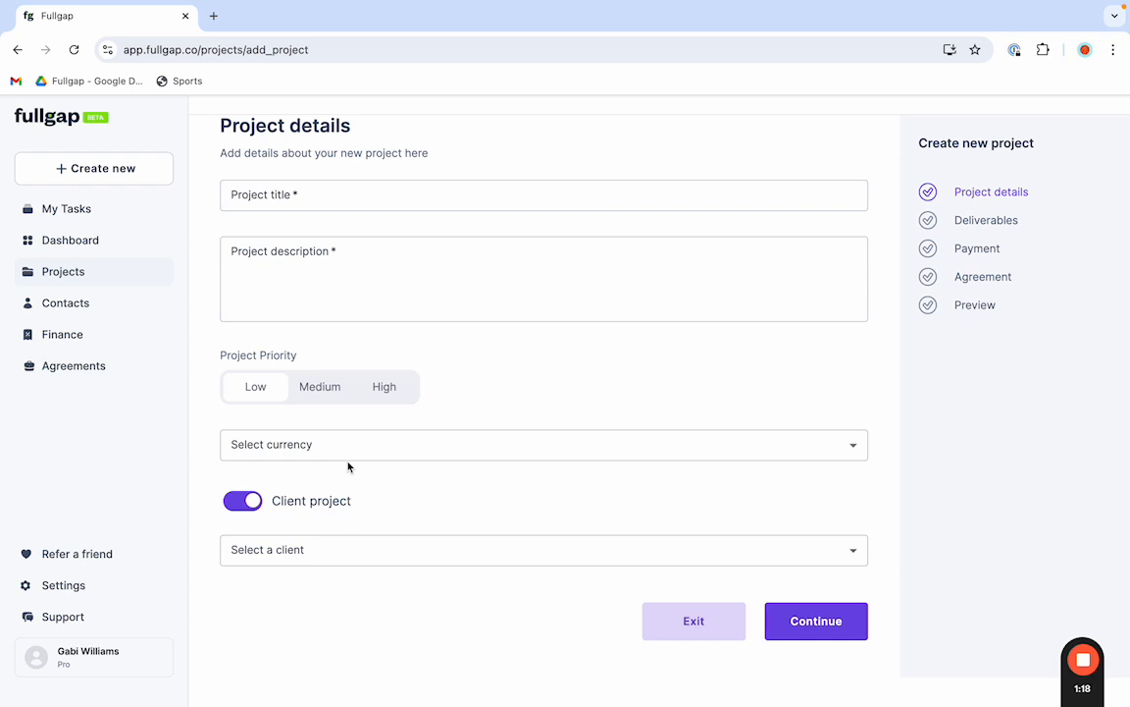
scroll(349, 466, "up", 1)
Step: Find the Wedding Event Planning for #LoveNonStop24 project, view its deliverables and use it as a template for a new project
left_click(73, 279)
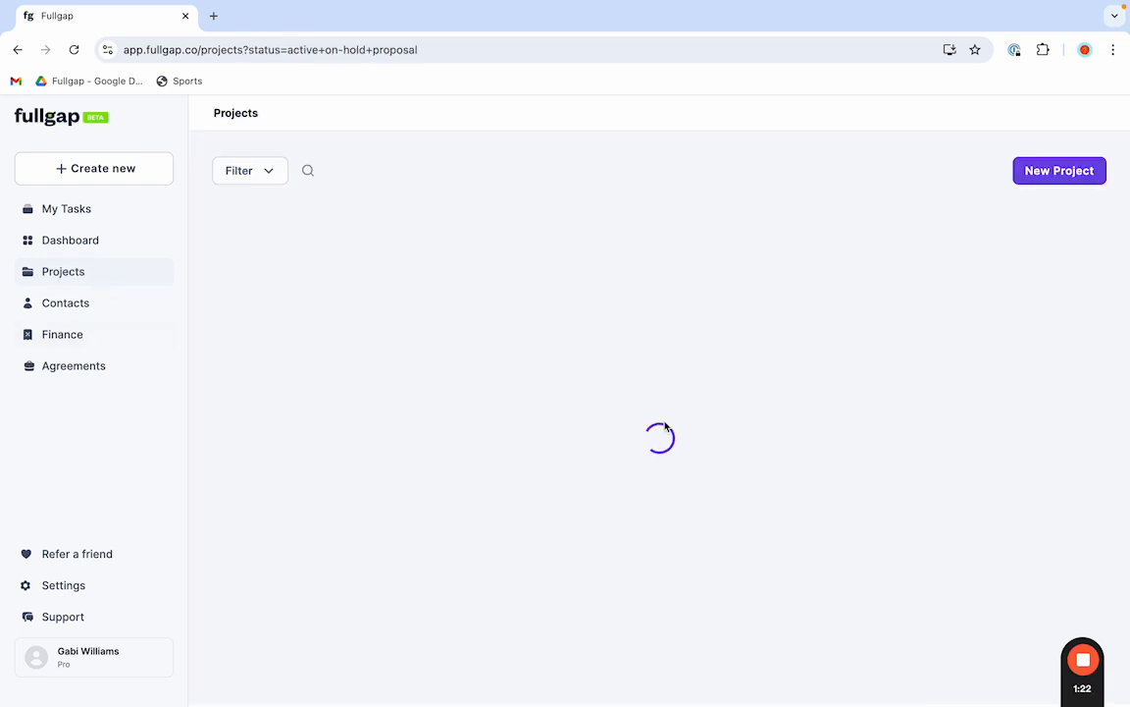
scroll(623, 450, "down", 2)
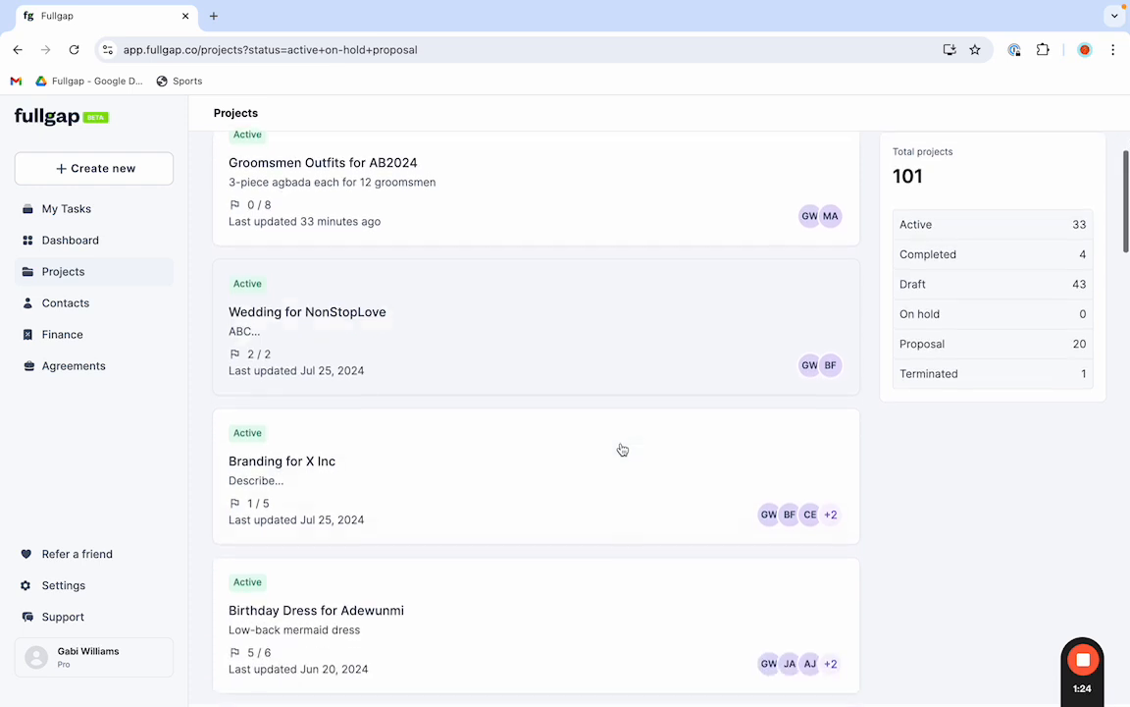
scroll(485, 460, "down", 5)
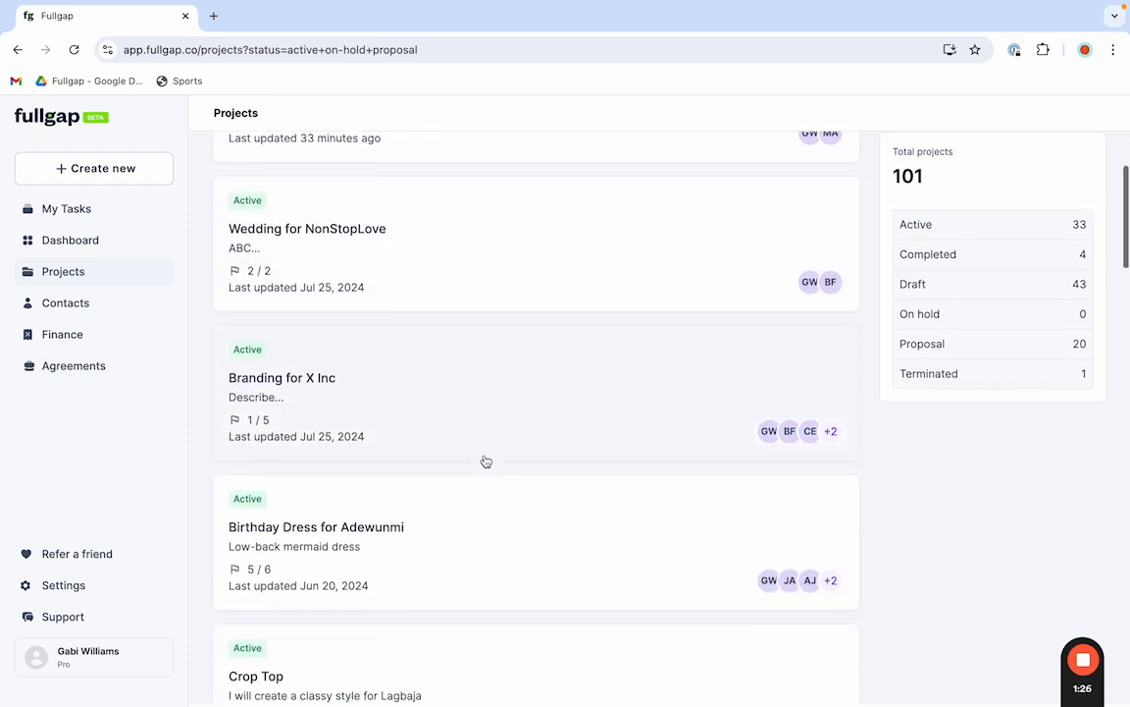
scroll(485, 460, "down", 3)
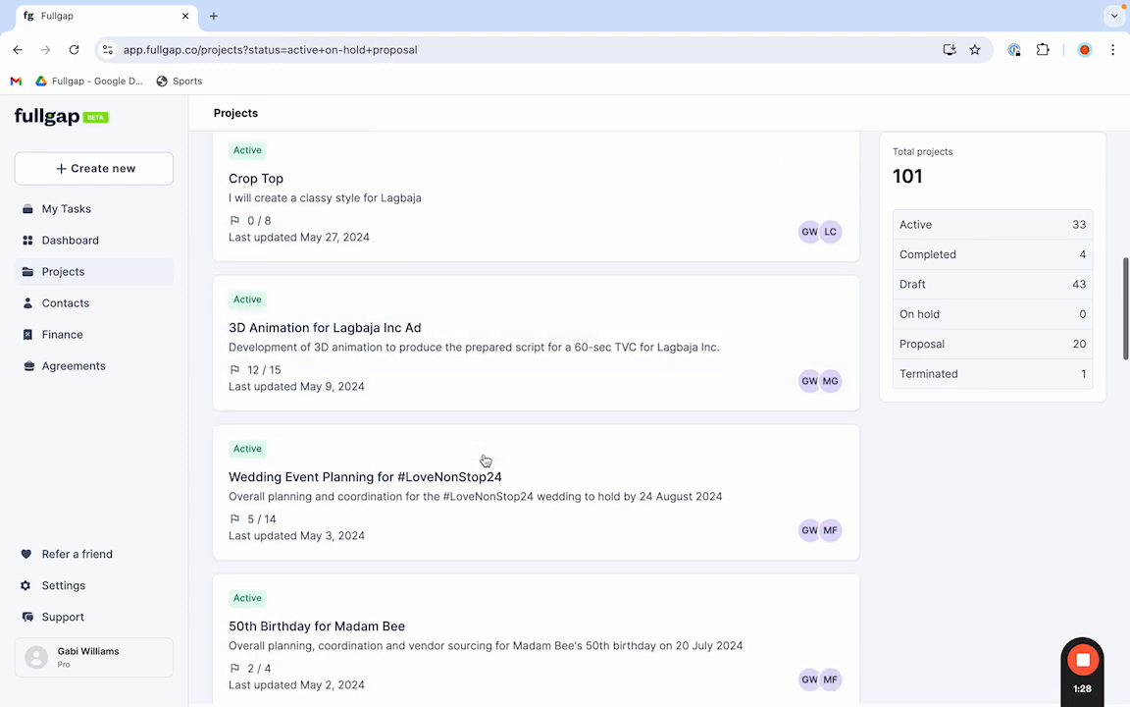
left_click(440, 381)
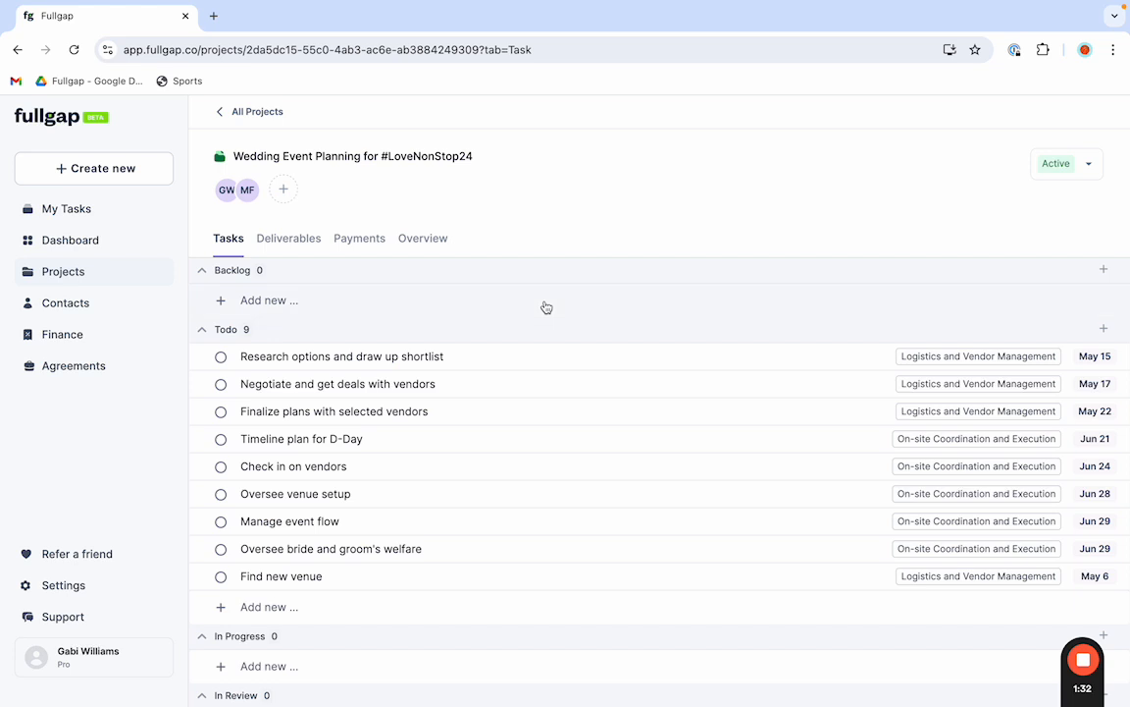
left_click(292, 239)
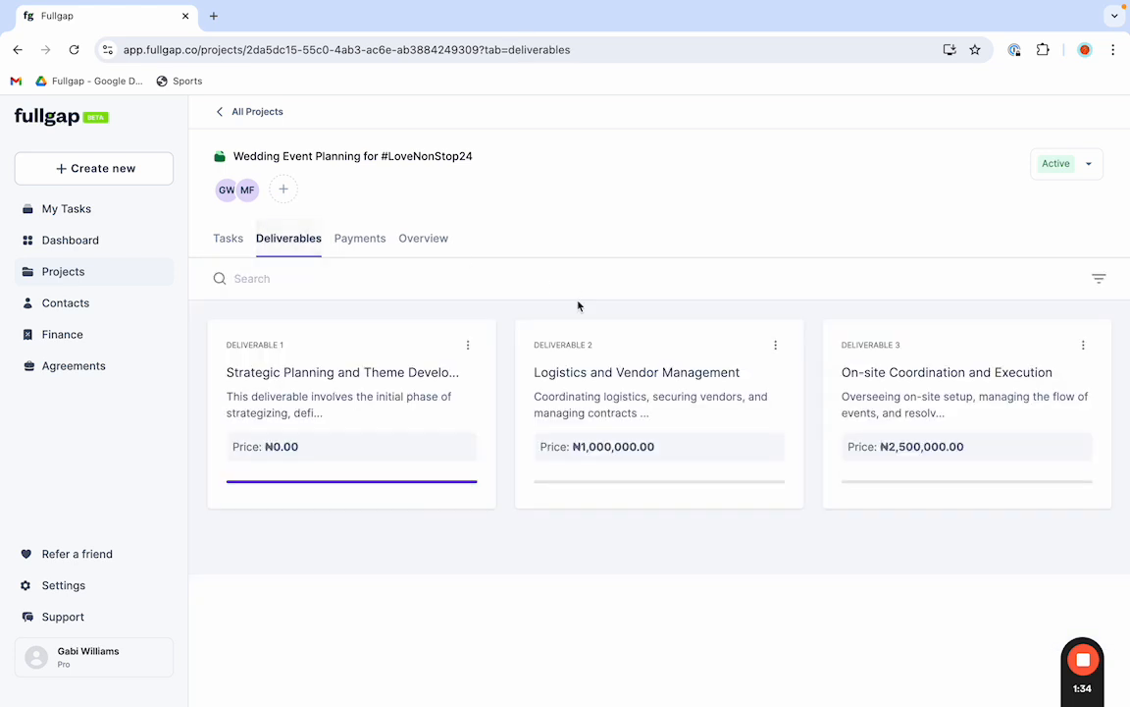
left_click(1090, 167)
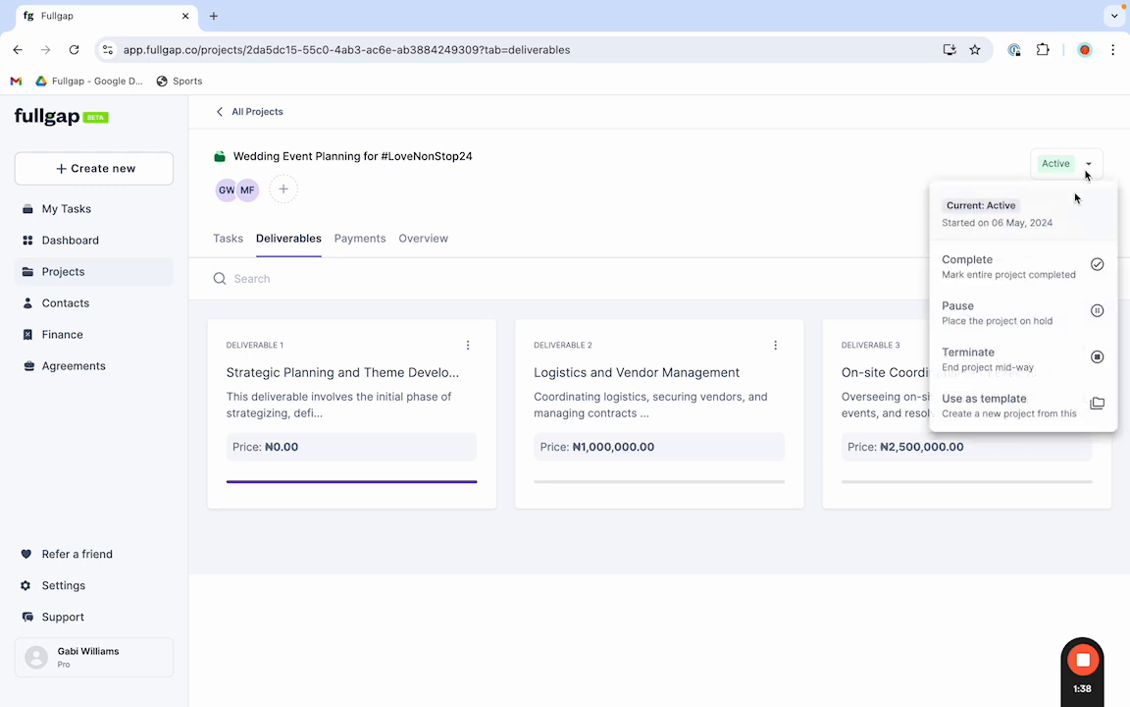
left_click(966, 403)
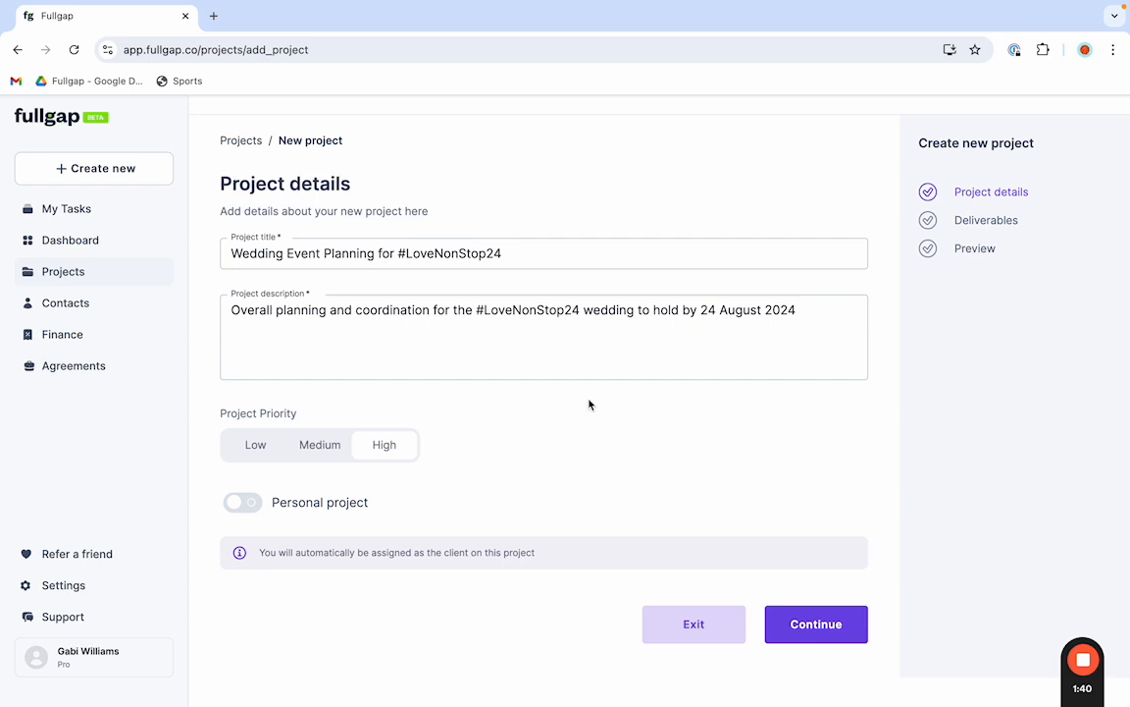
Step: Replace LoveNonStop with ABC in the new project's title and description so both refer to #ABC24
left_click(449, 253)
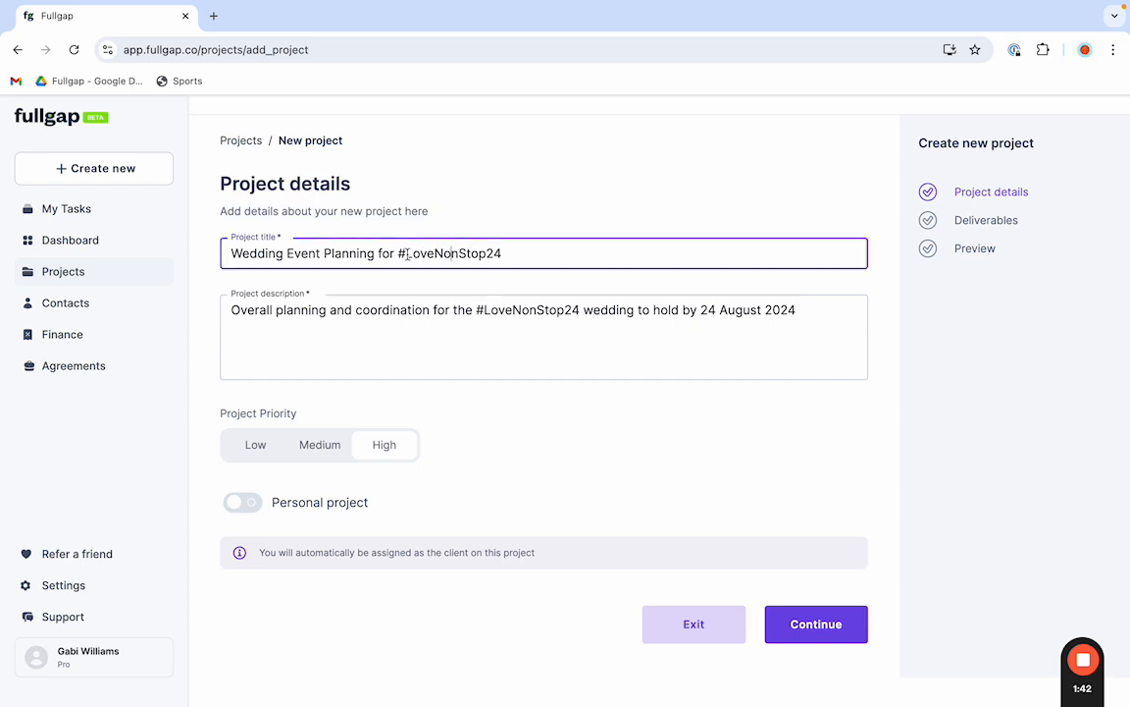
left_click_drag(408, 253, 468, 253)
type("ABC")
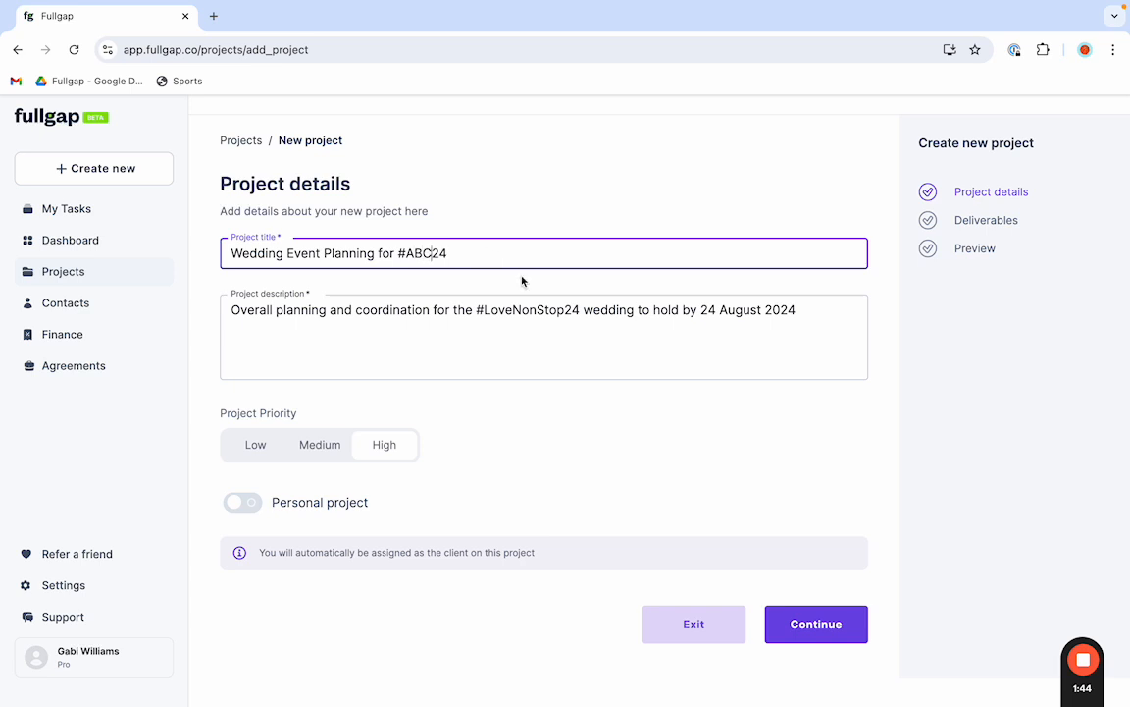
left_click_drag(484, 311, 558, 310)
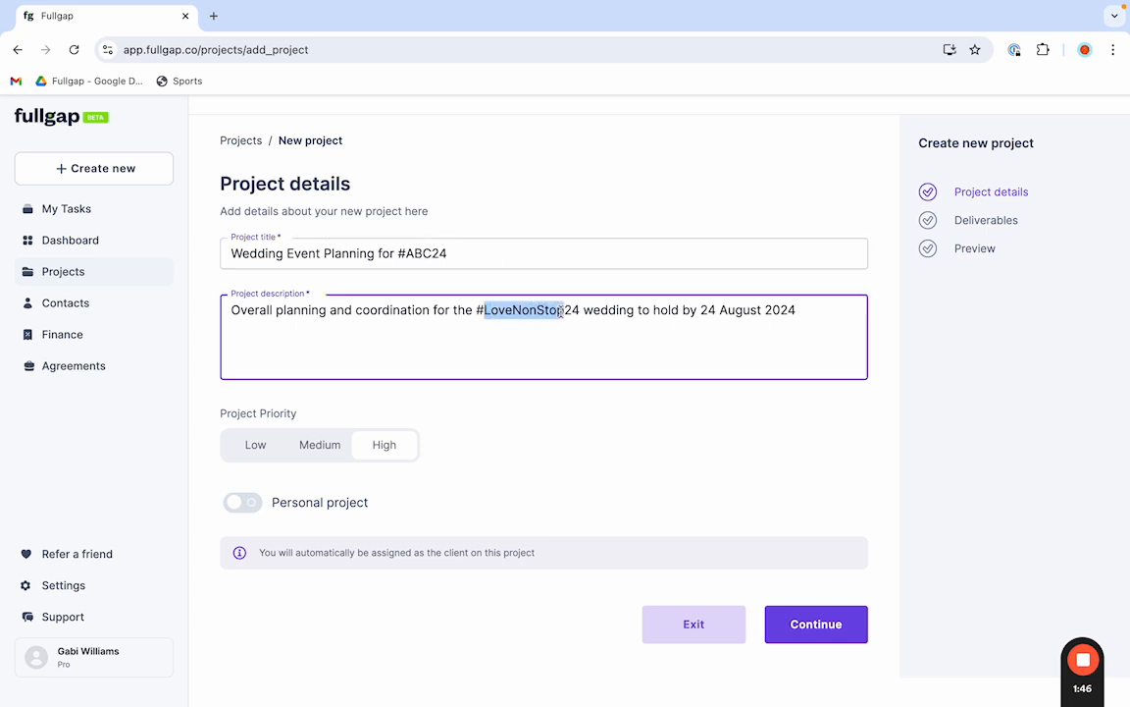
type("ABC")
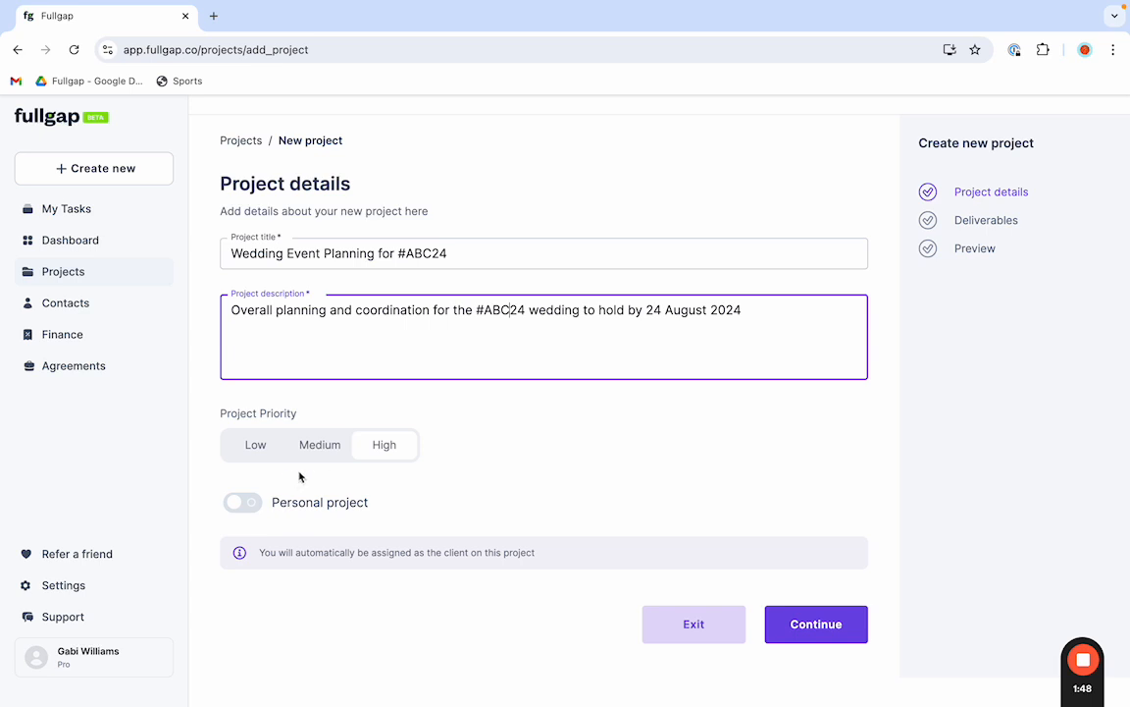
Step: Switch the new project from personal to client project and keep Nigerian Naira as the currency
left_click(245, 502)
scroll(333, 520, "down", 1)
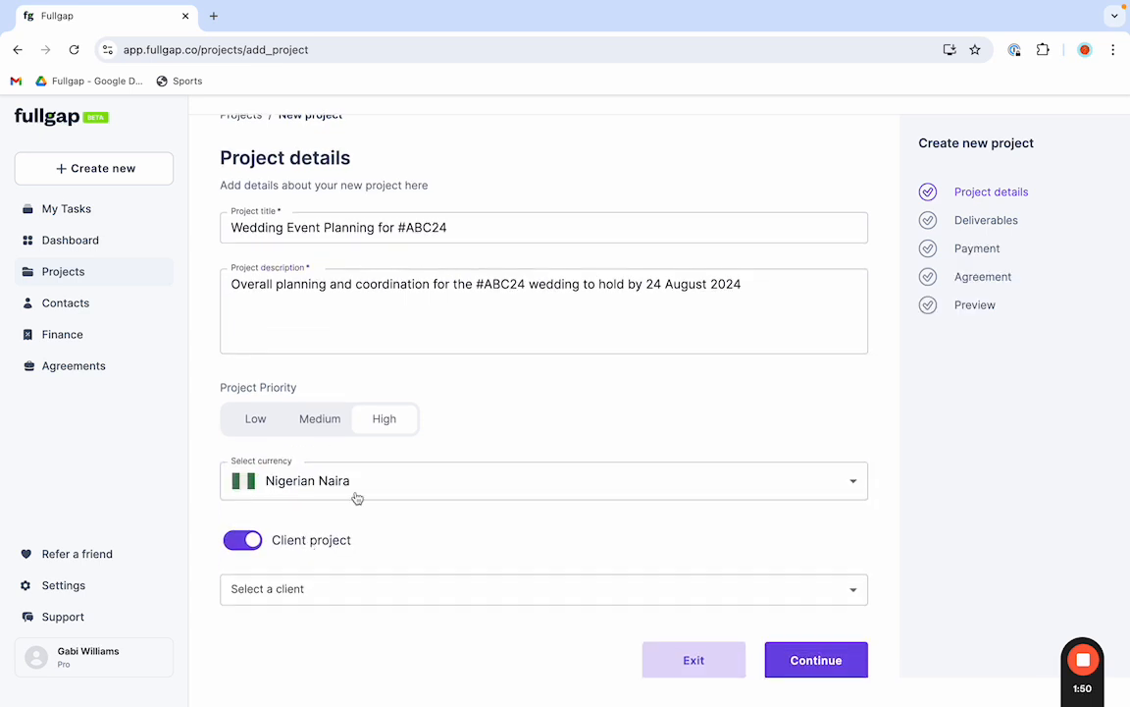
left_click(370, 485)
left_click(370, 485)
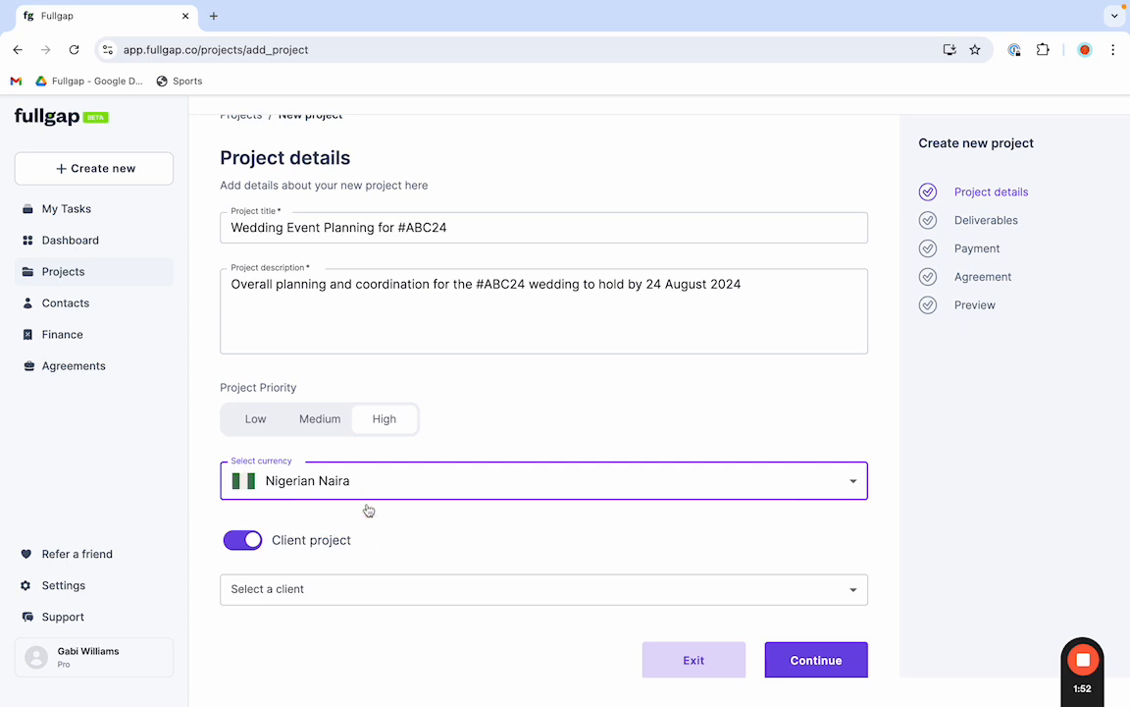
Step: Open the form for adding a new individual client to the project and dismiss it without entering anything
scroll(369, 510, "down", 1)
scroll(382, 542, "down", 1)
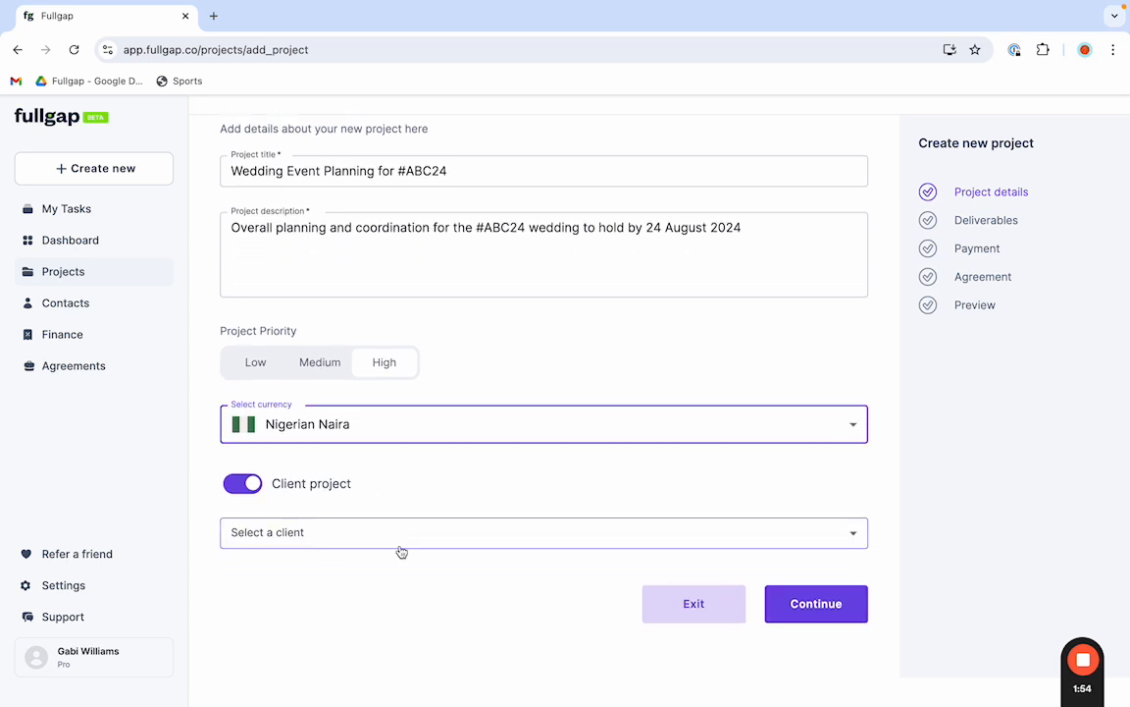
left_click(379, 535)
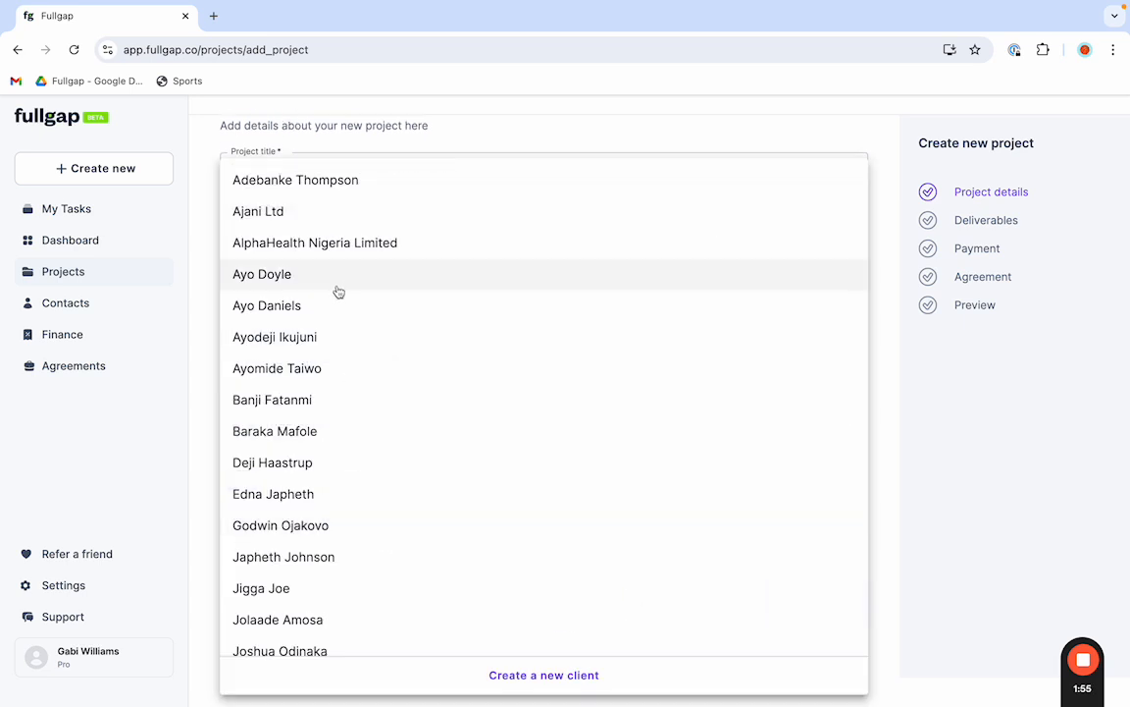
left_click(530, 674)
left_click(478, 410)
left_click(598, 339)
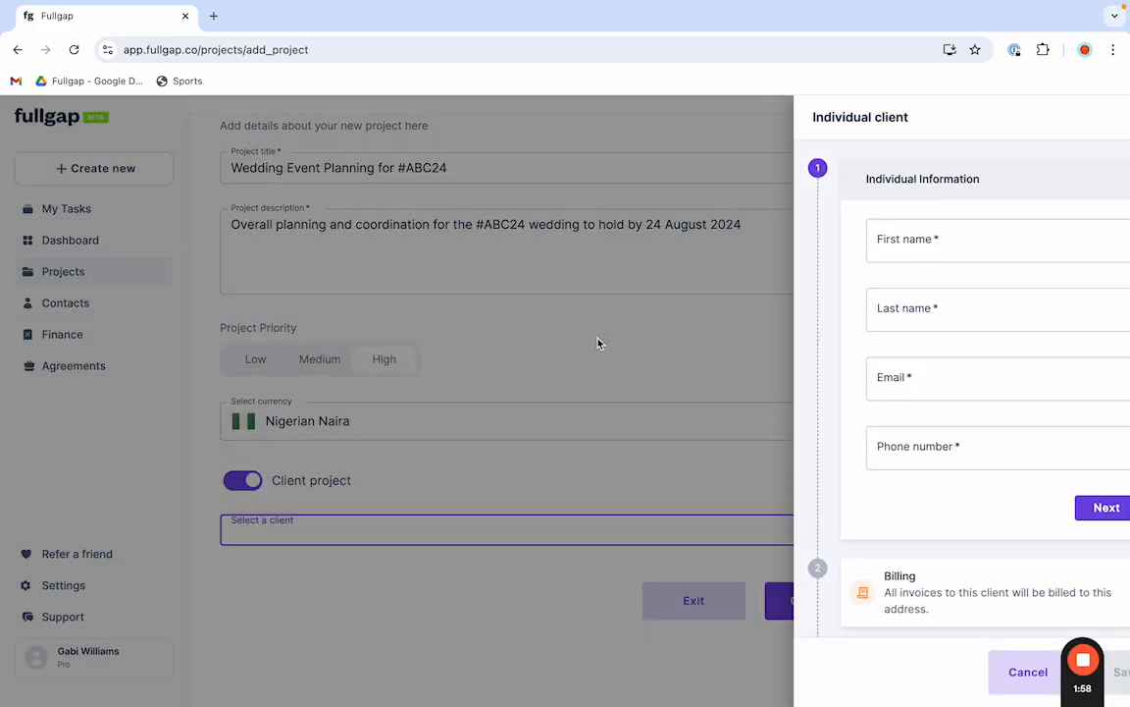
Step: Assign an existing client to the project and continue to the deliverables
left_click(373, 538)
left_click(336, 400)
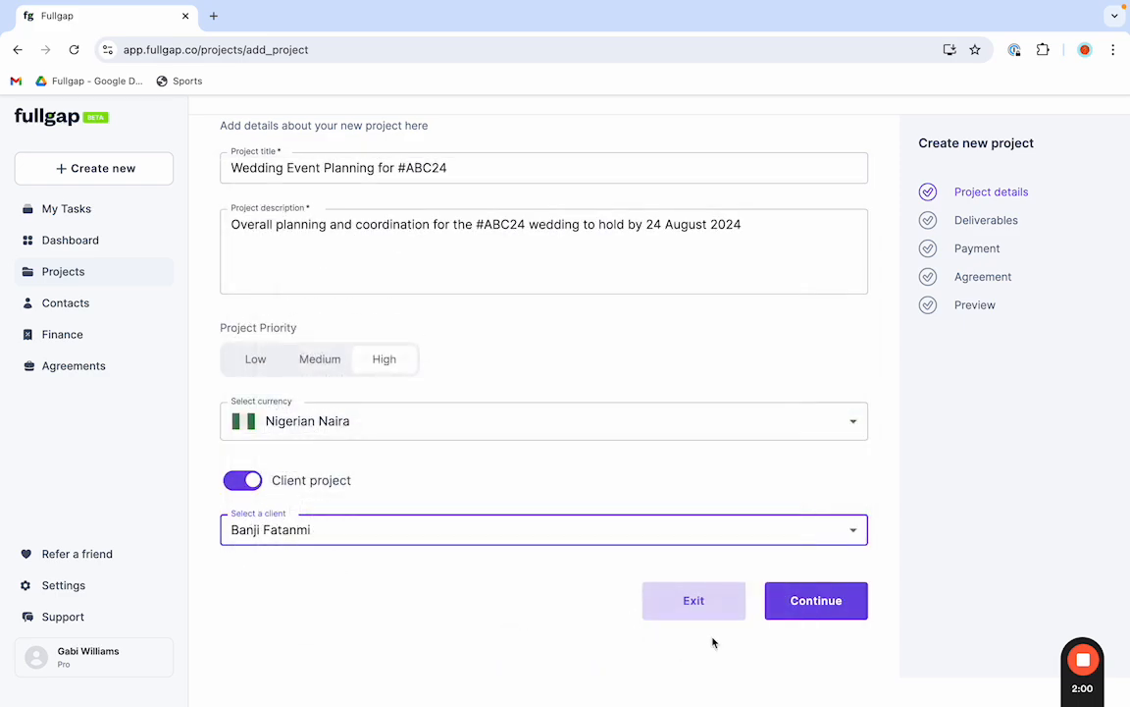
left_click(790, 607)
Step: Open the Strategic Planning and Theme Development deliverable for editing and examine its title and description
scroll(687, 388, "down", 1)
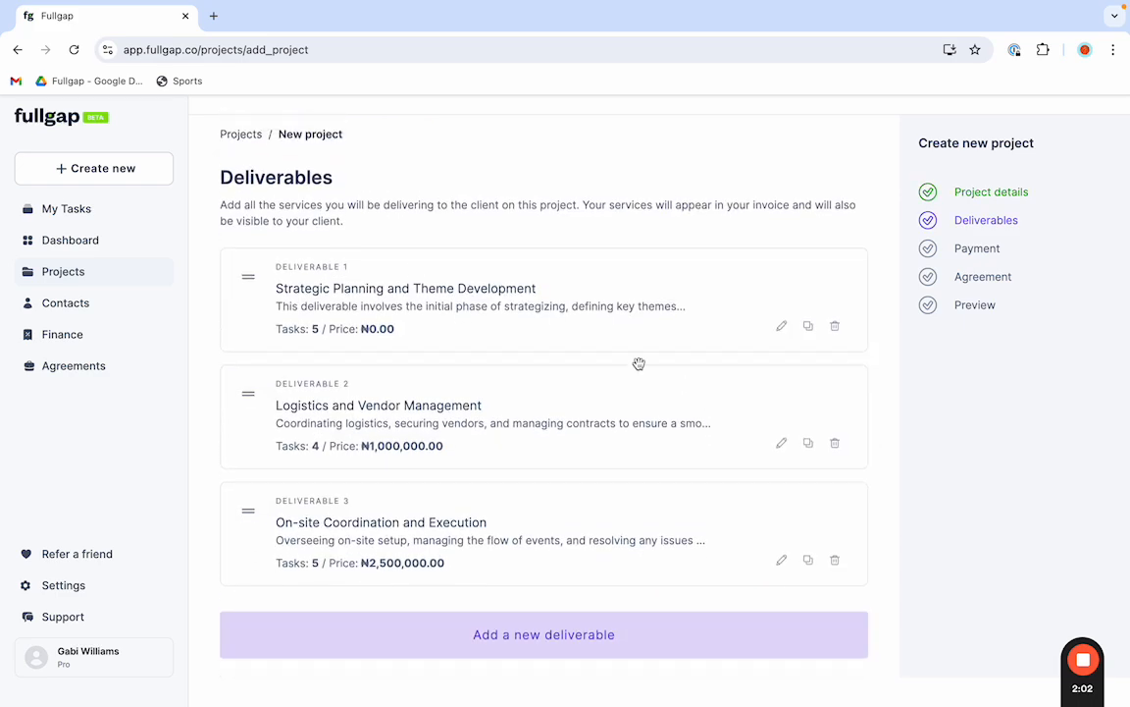
left_click(781, 326)
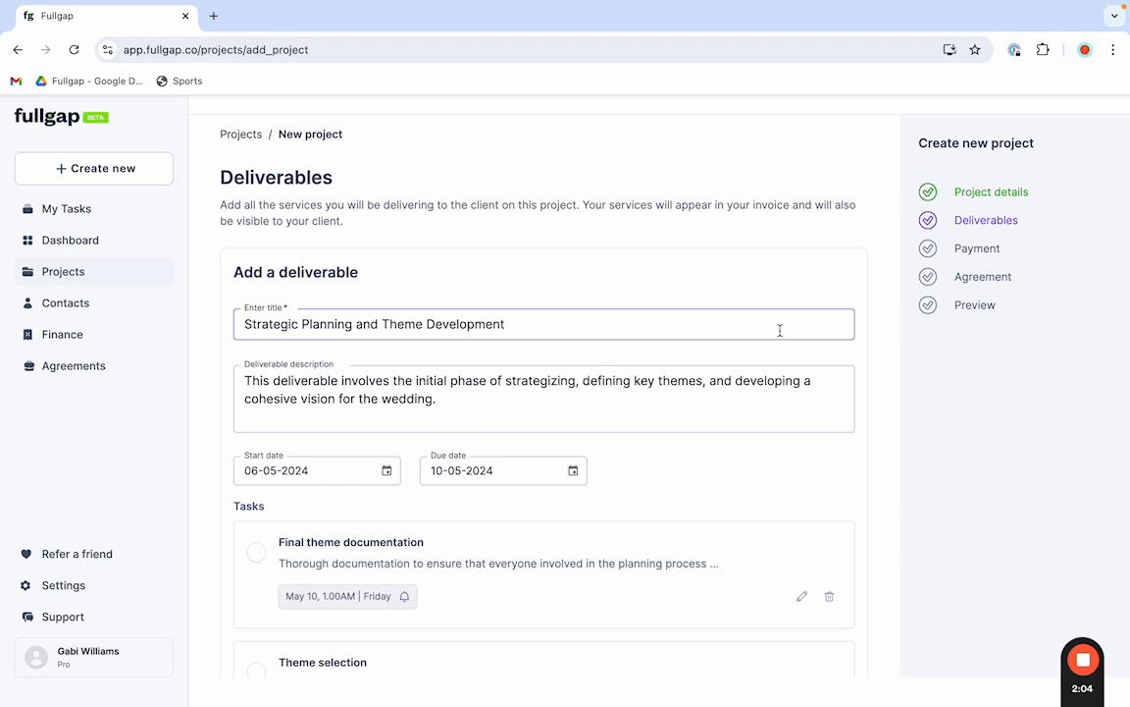
scroll(540, 359, "down", 1)
scroll(540, 359, "down", 1)
left_click(515, 264)
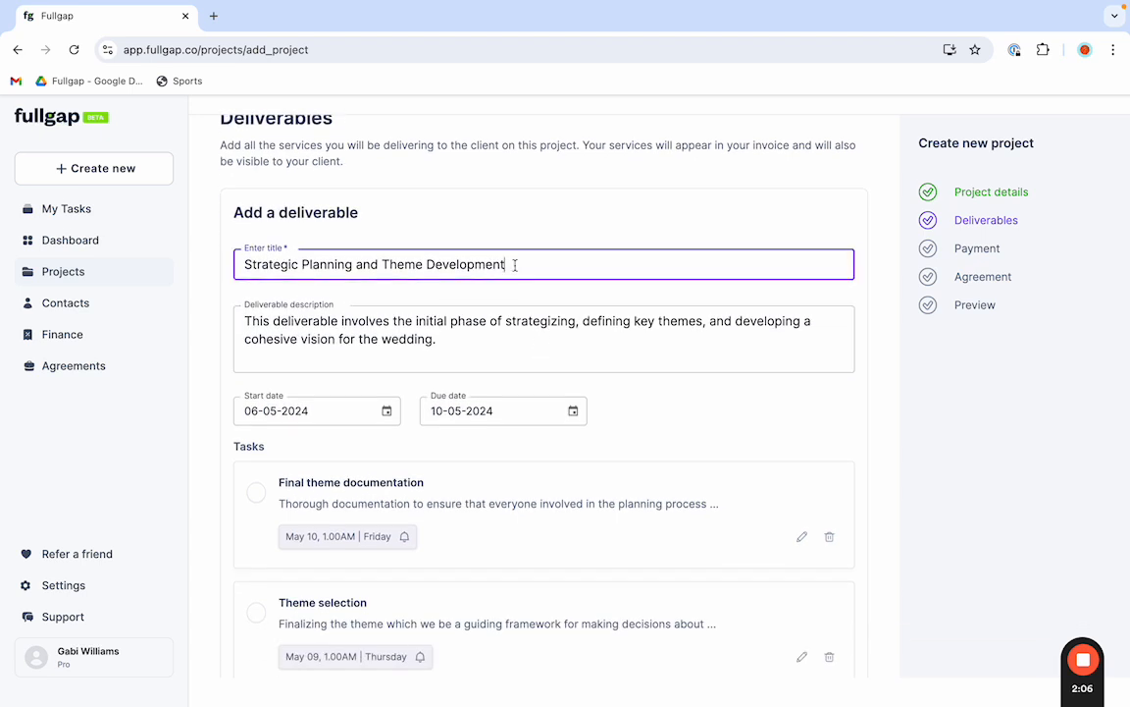
left_click_drag(514, 264, 358, 264)
left_click_drag(433, 338, 376, 323)
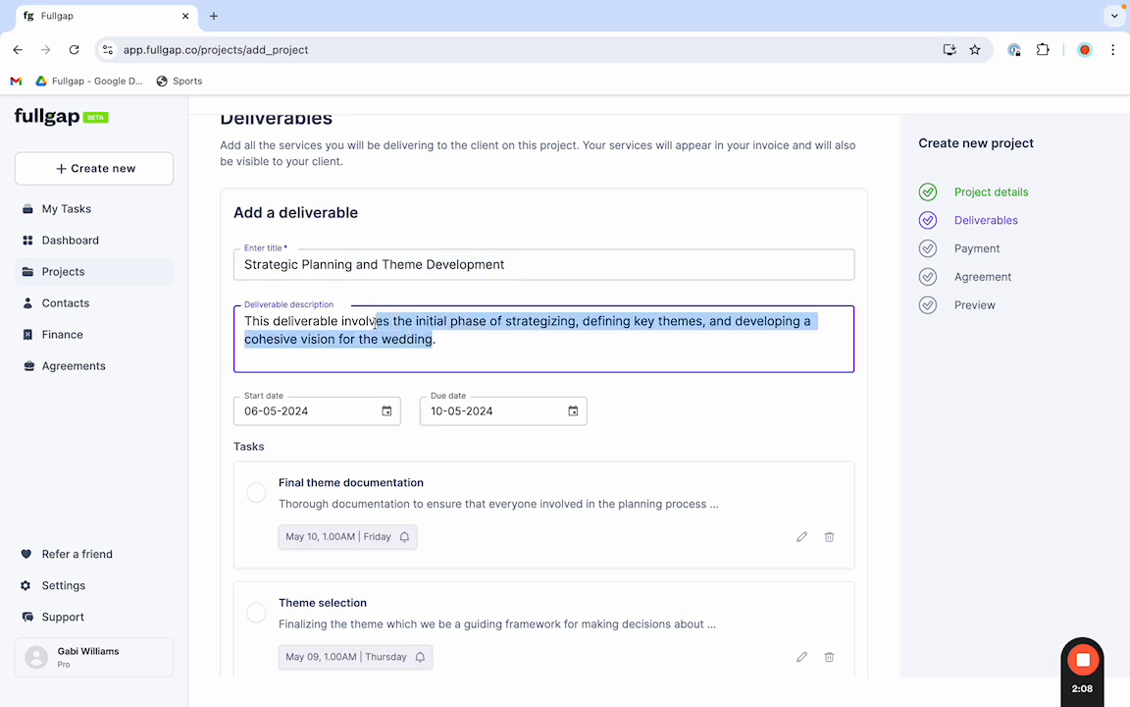
Step: Review the deliverable's dates, tasks and invoice amount, and save the deliverable unchanged
scroll(496, 414, "down", 3)
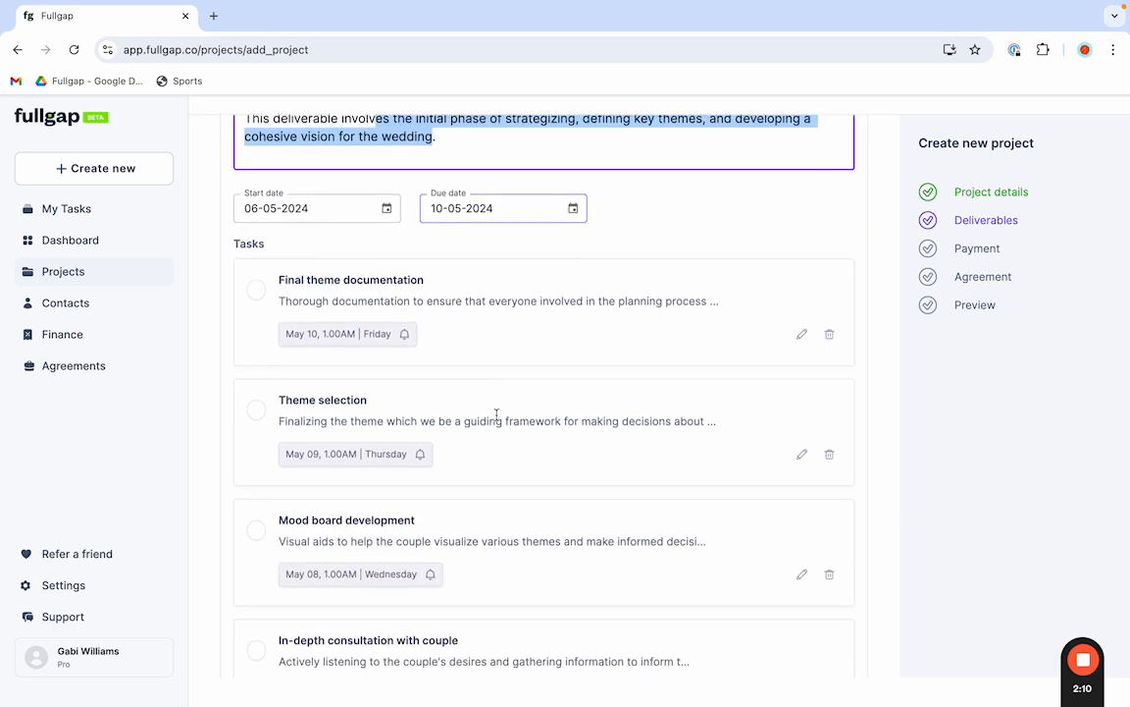
scroll(496, 420, "down", 1)
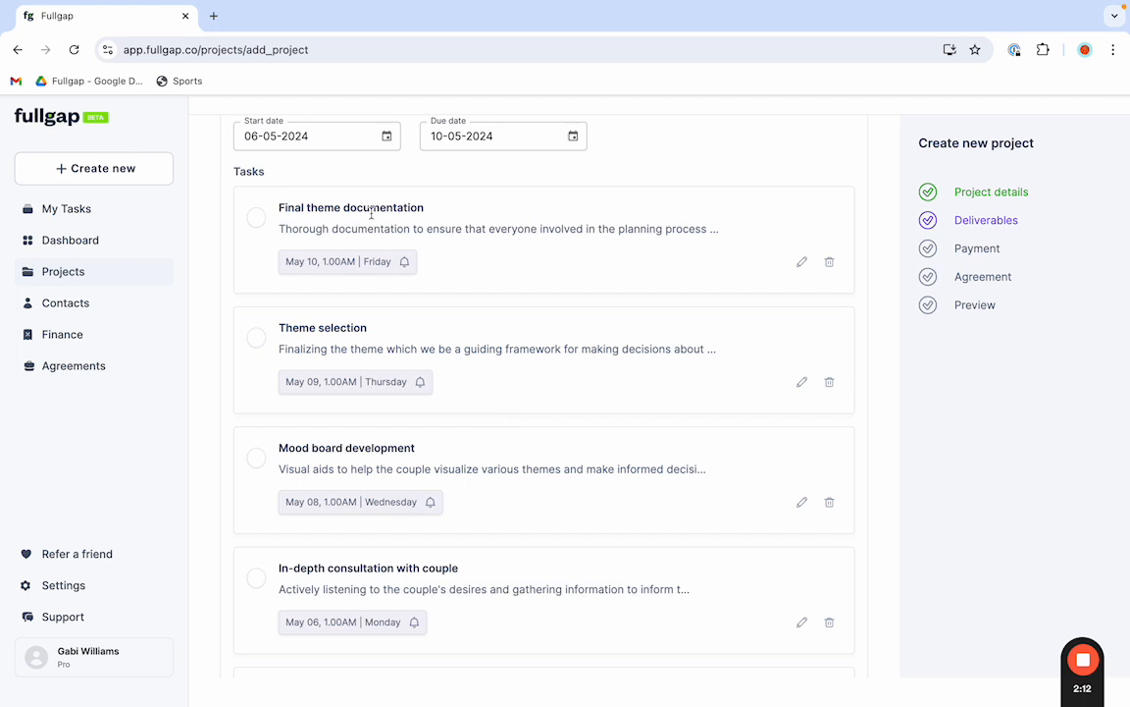
scroll(406, 464, "down", 5)
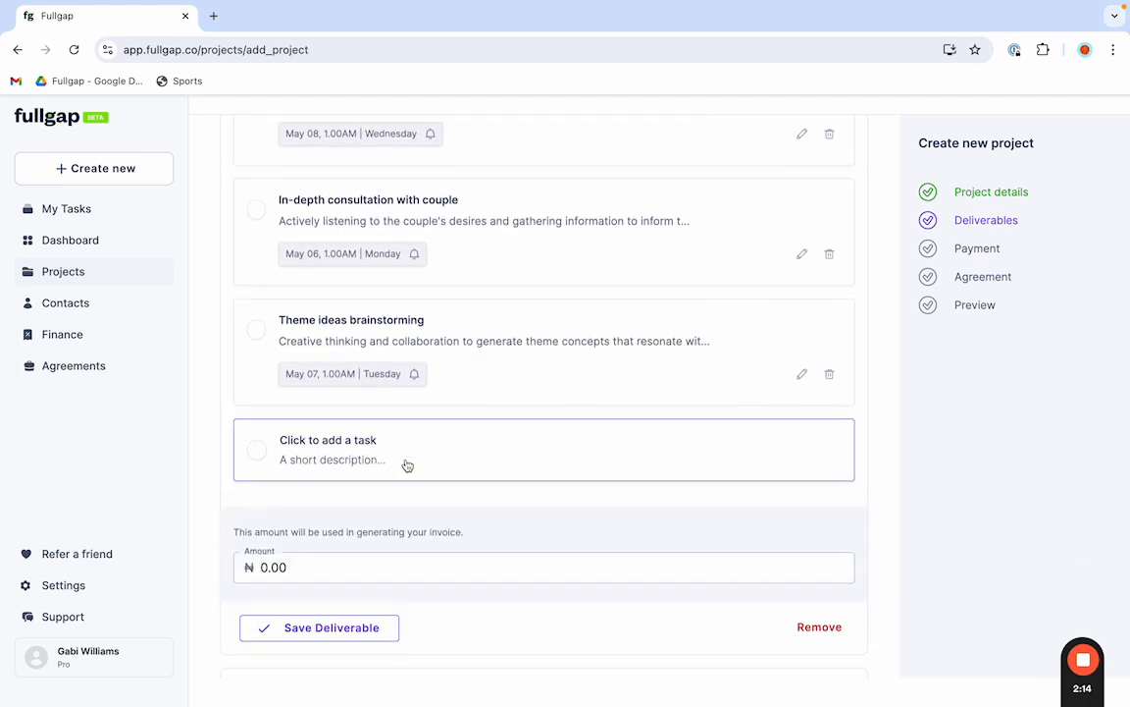
scroll(406, 464, "down", 1)
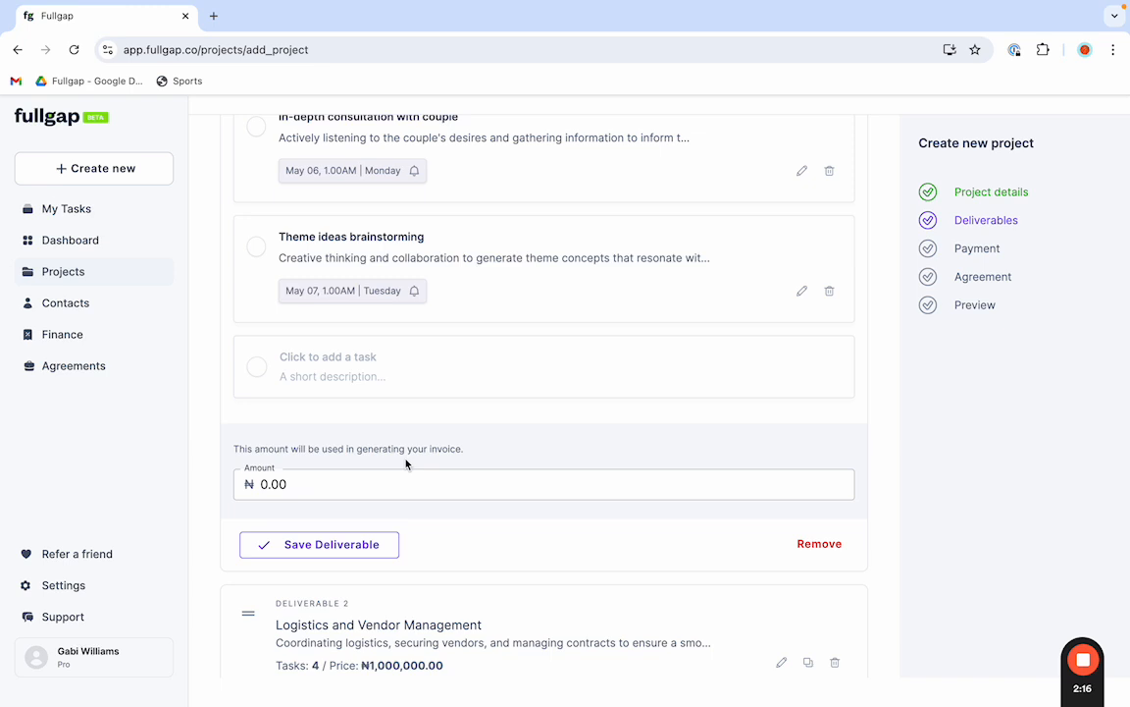
left_click(335, 546)
Step: Switch the 7.5% VAT off and back on in the project total, and continue to the payment schedule
scroll(476, 492, "up", 2)
scroll(476, 491, "down", 2)
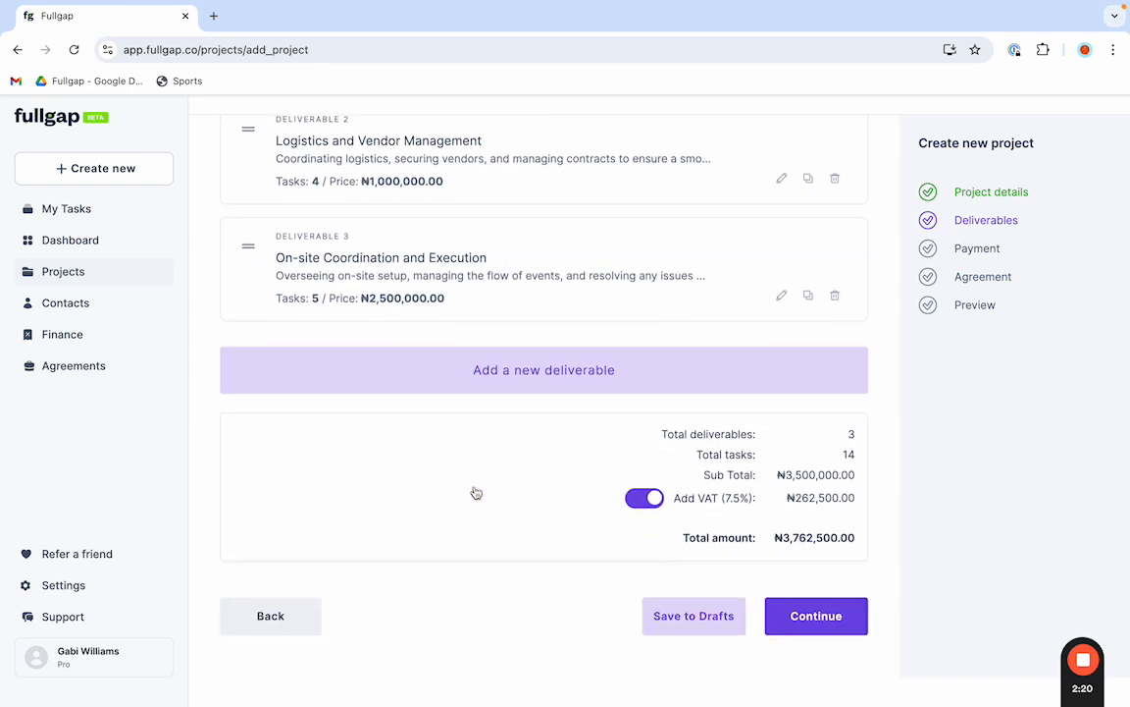
left_click(647, 480)
left_click(650, 479)
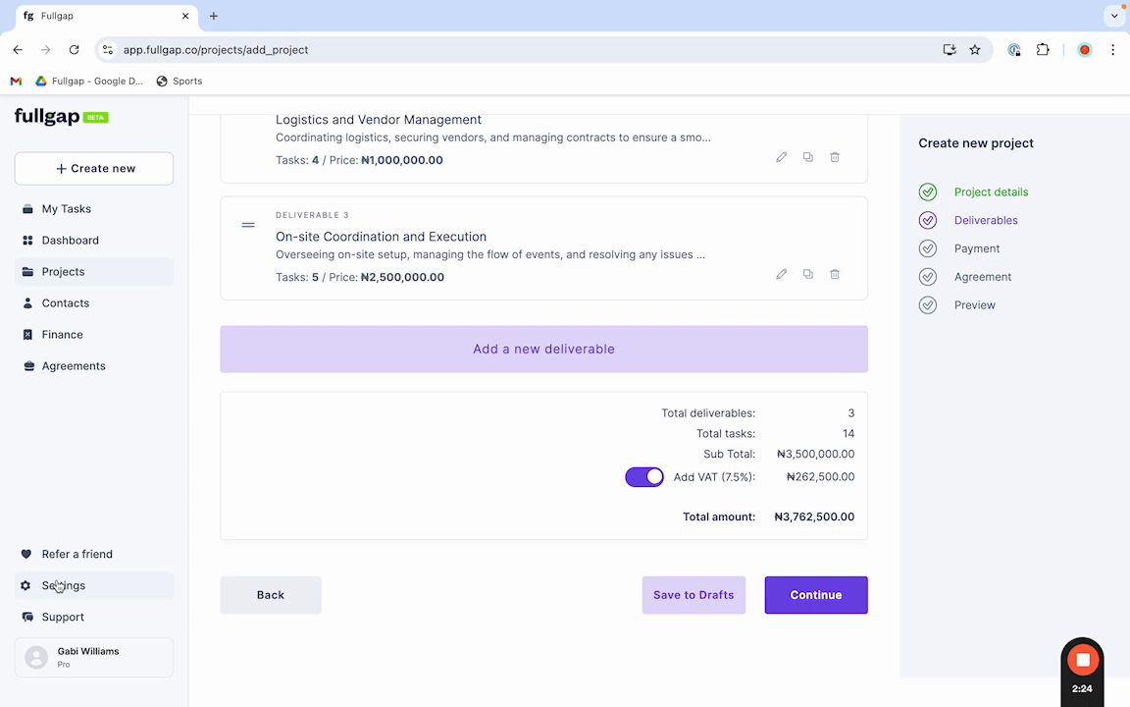
left_click(817, 595)
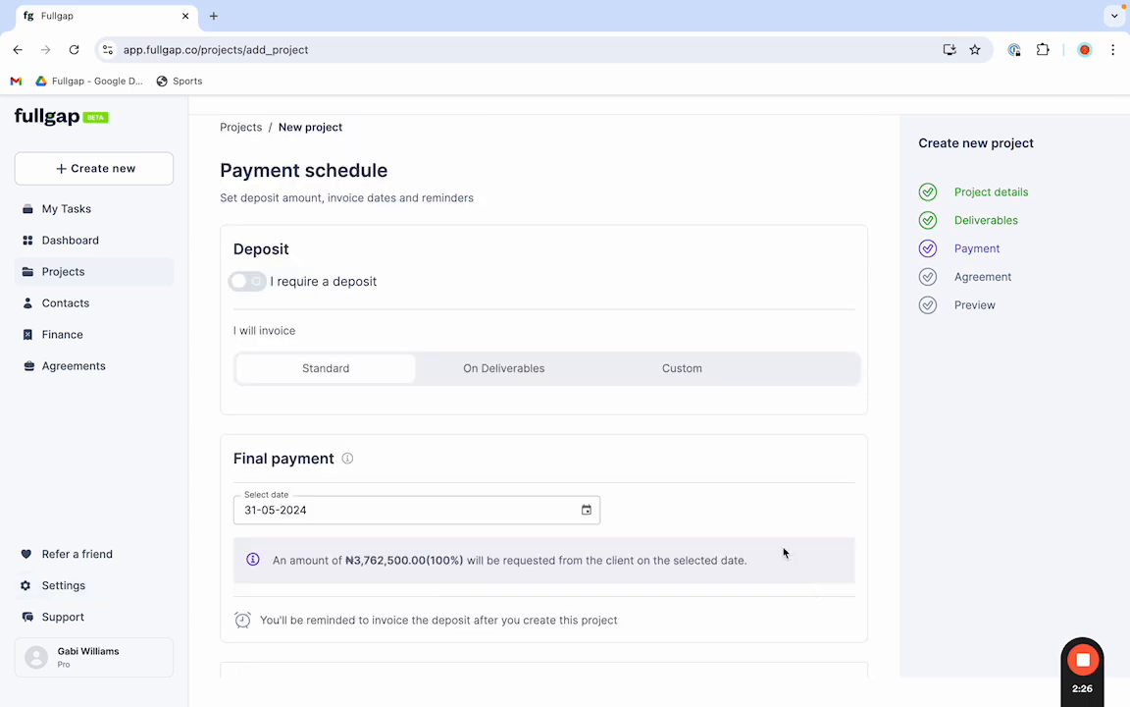
Step: Require a deposit of 75% of the total project amount
left_click(252, 296)
left_click(457, 335)
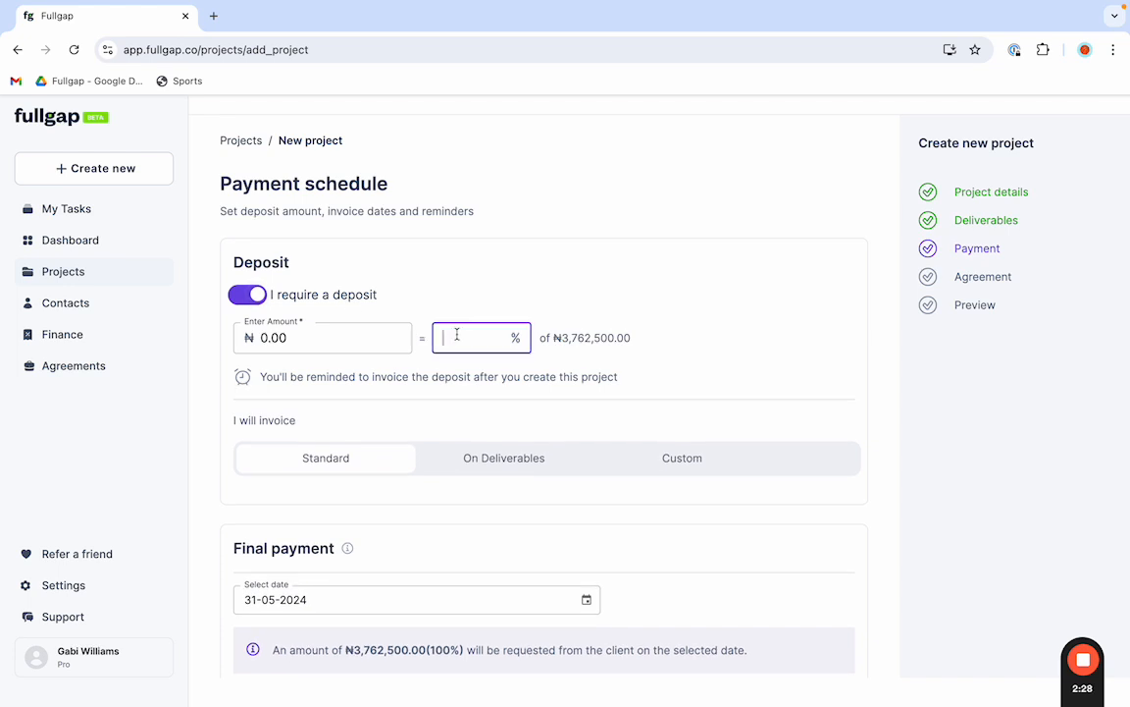
type("75")
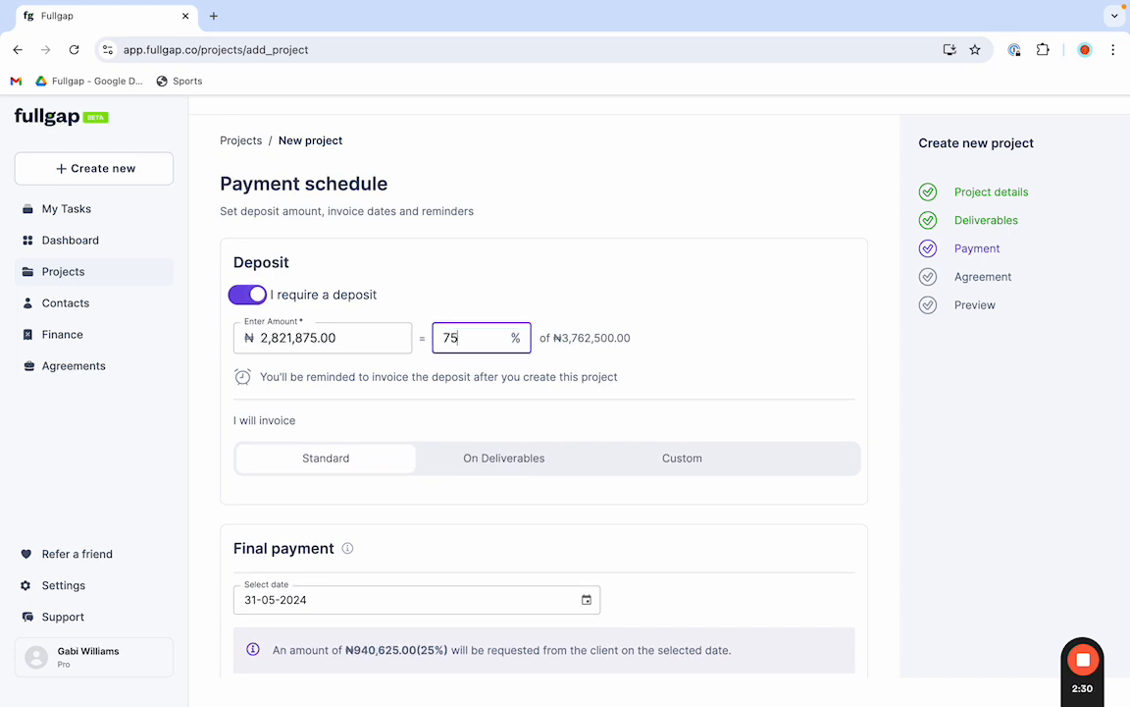
Step: Compare the On Deliverables and Custom invoicing options, return to Standard and continue to the agreement
scroll(579, 329, "down", 2)
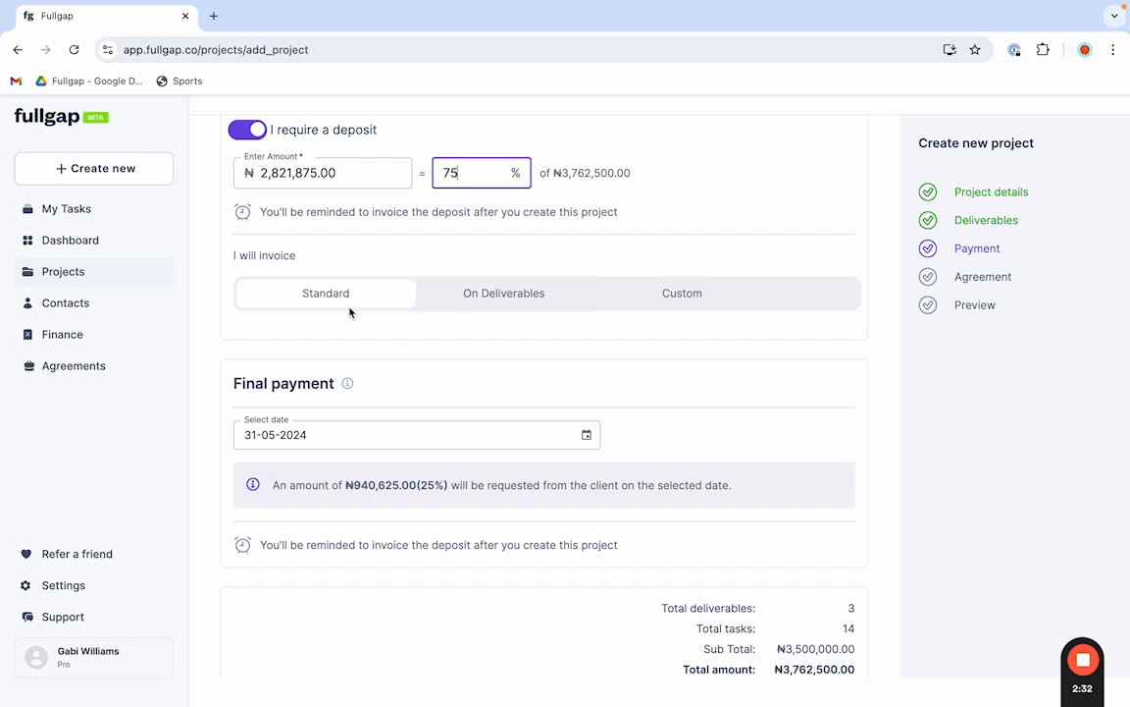
left_click(498, 295)
left_click(662, 293)
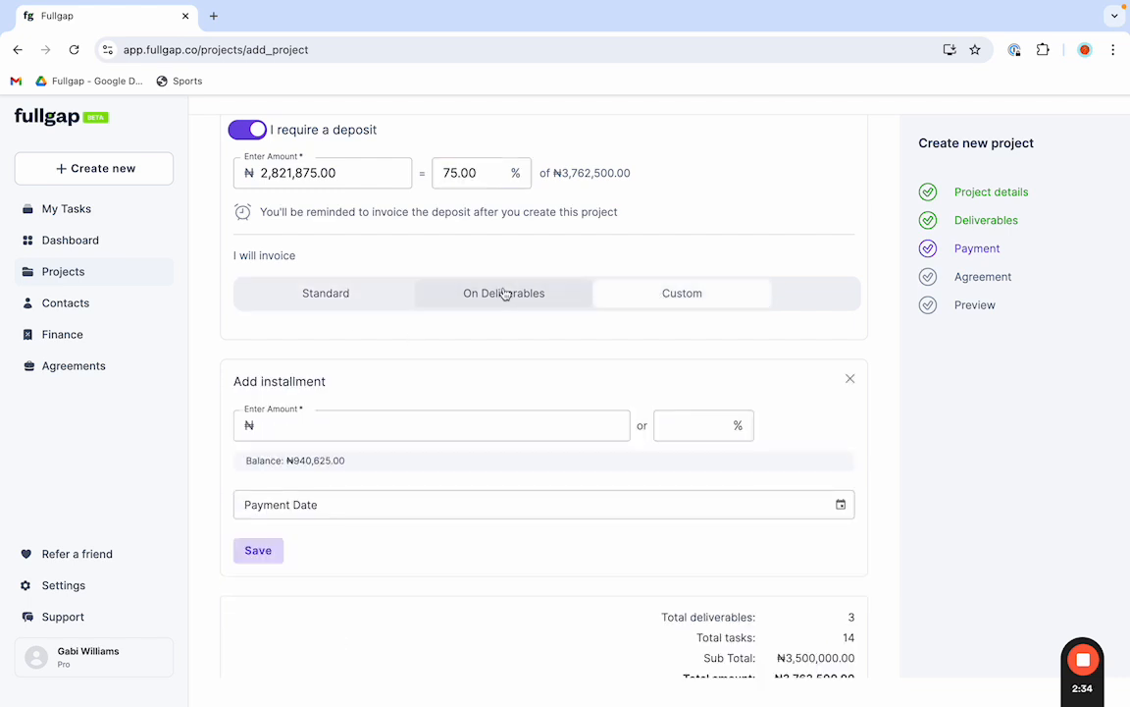
left_click(503, 294)
left_click(369, 294)
scroll(597, 521, "down", 1)
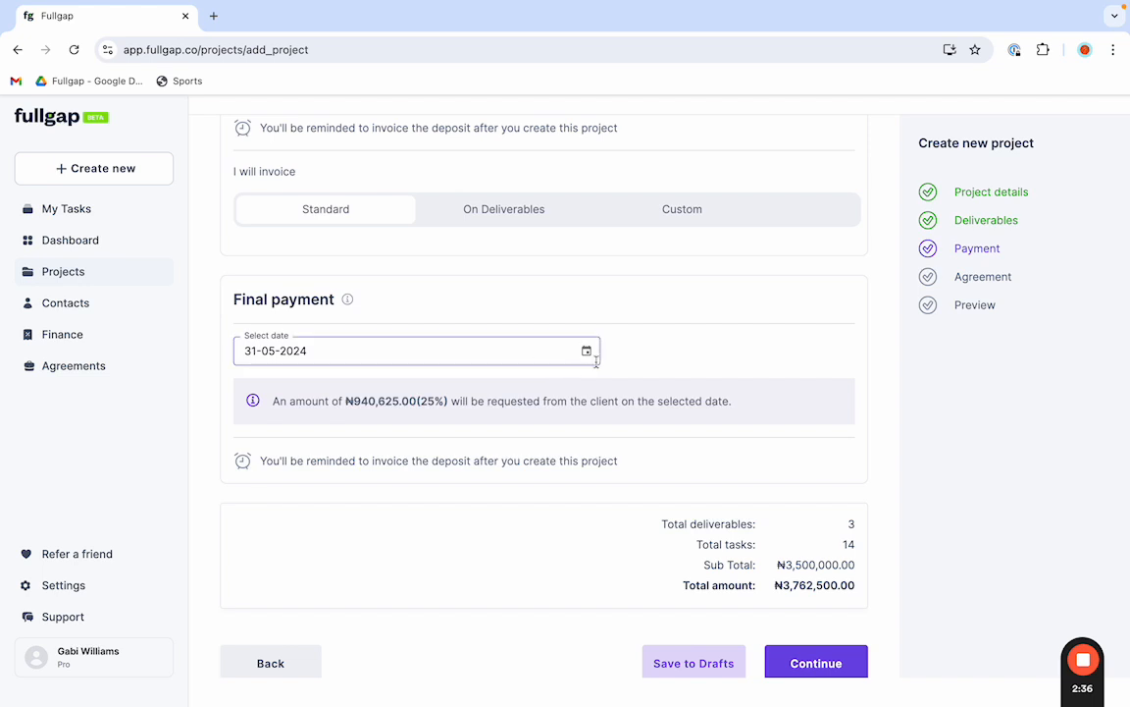
left_click(803, 575)
Step: Exclude the contractor agreement from the project and include it again
scroll(606, 429, "down", 4)
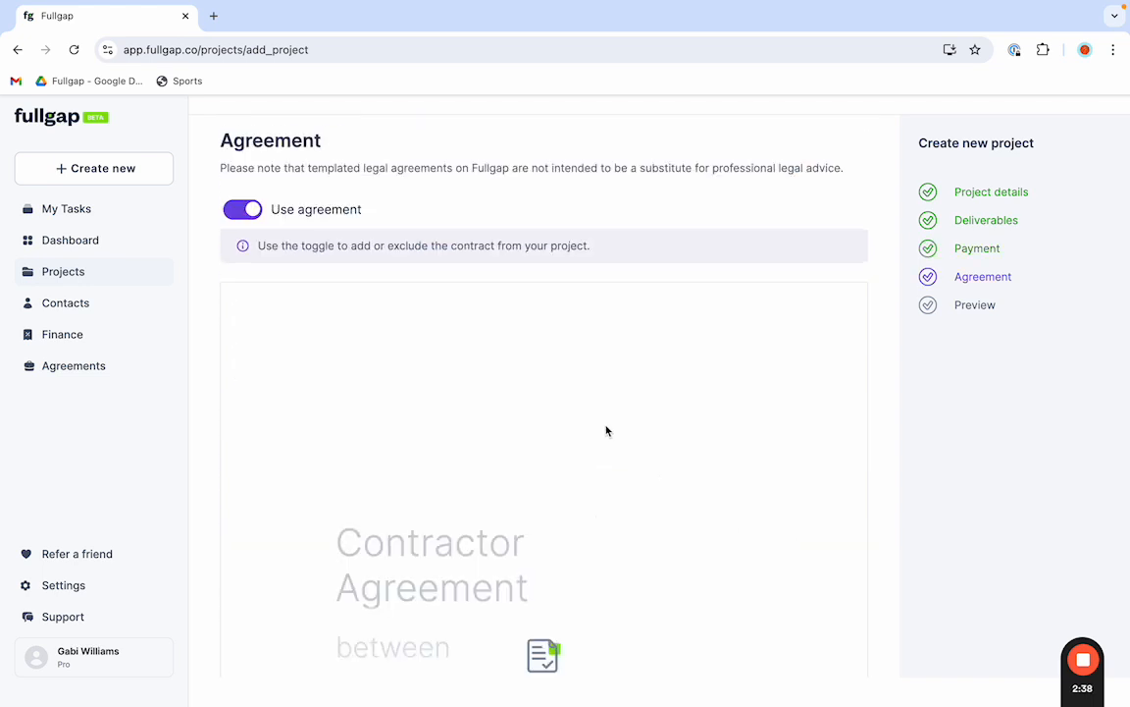
scroll(606, 424, "up", 4)
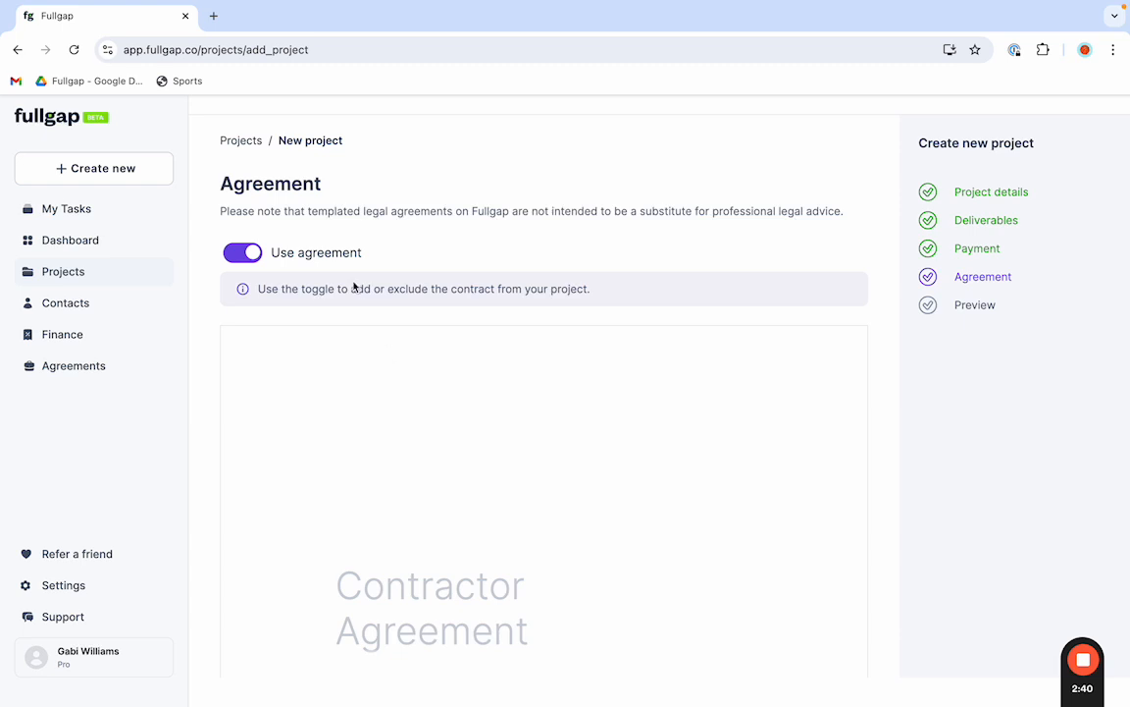
left_click(239, 254)
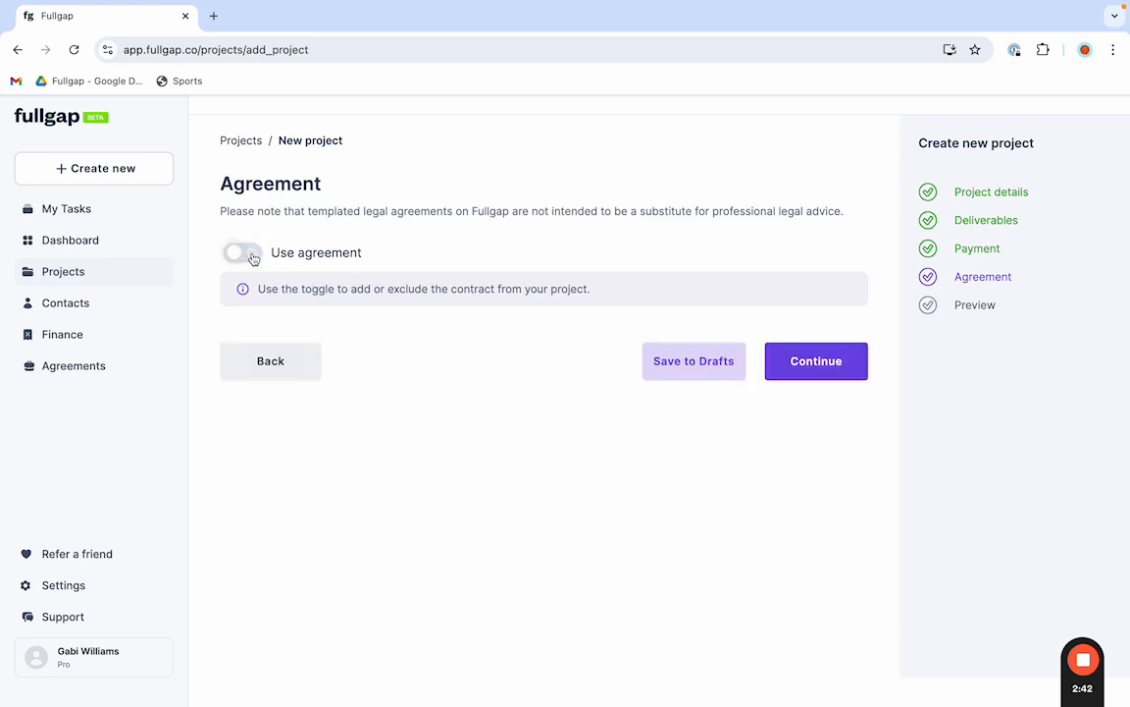
left_click(240, 254)
Step: Edit the contractor agreement by deleting the Acceptances section with its heading and both paragraphs, and save the agreement
scroll(478, 471, "down", 3)
left_click(517, 528)
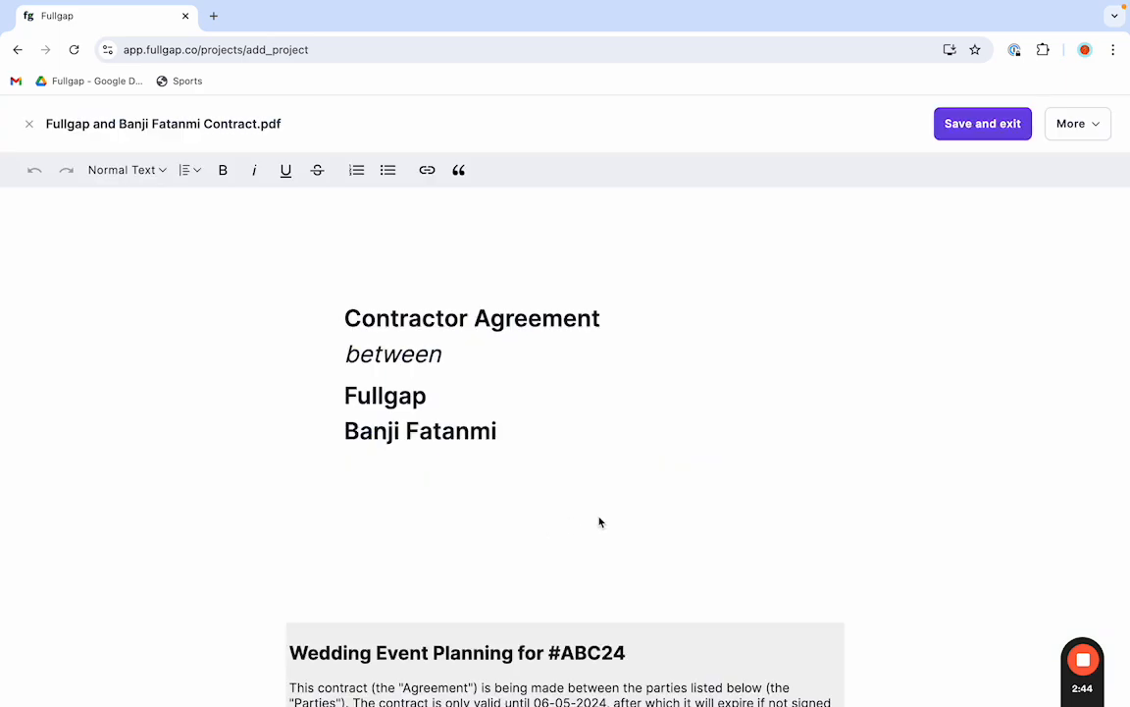
scroll(599, 522, "down", 9)
scroll(600, 522, "down", 4)
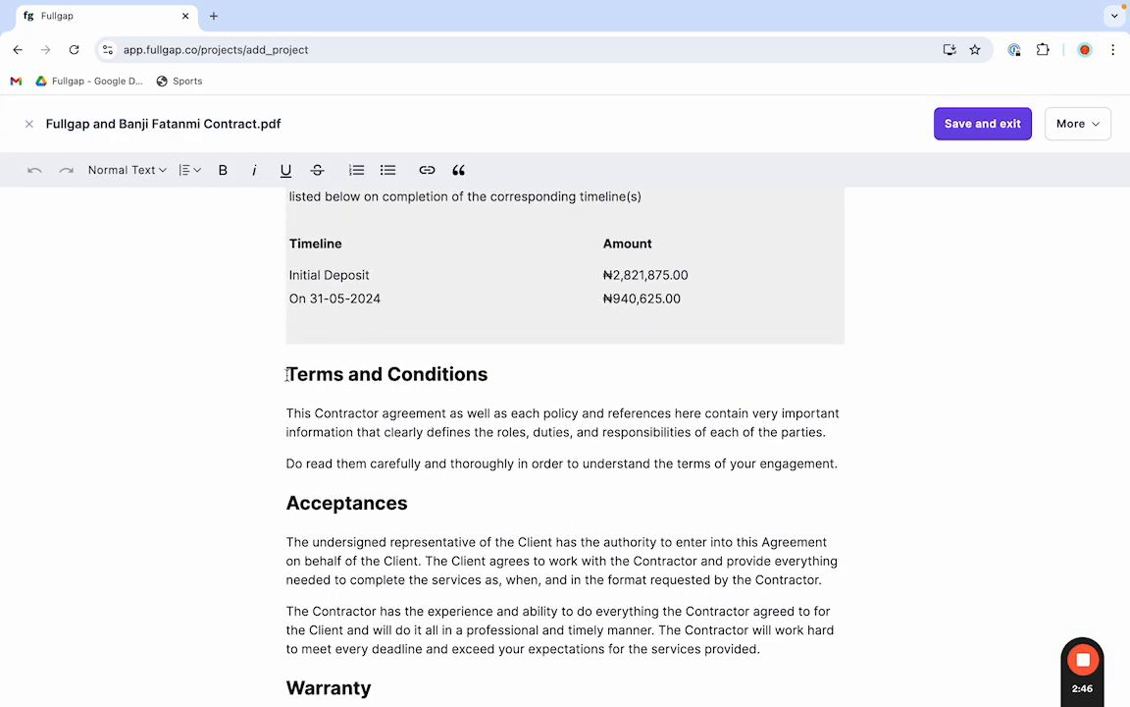
scroll(728, 558, "down", 2)
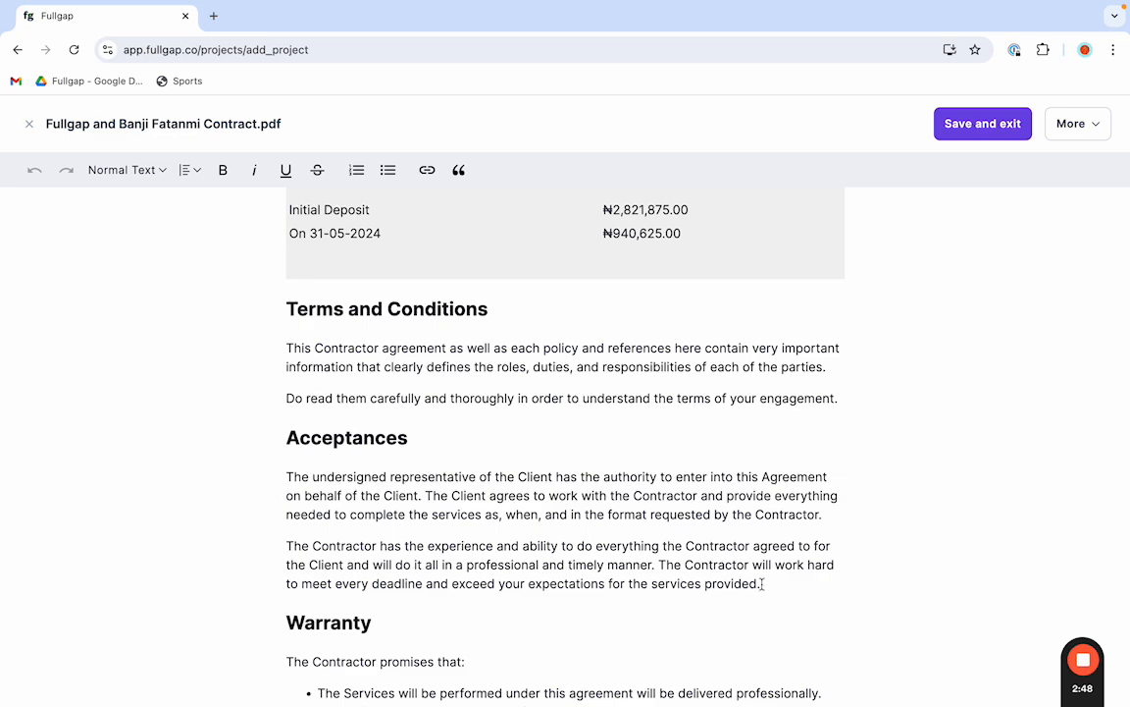
left_click_drag(763, 584, 275, 442)
key("BackSpace")
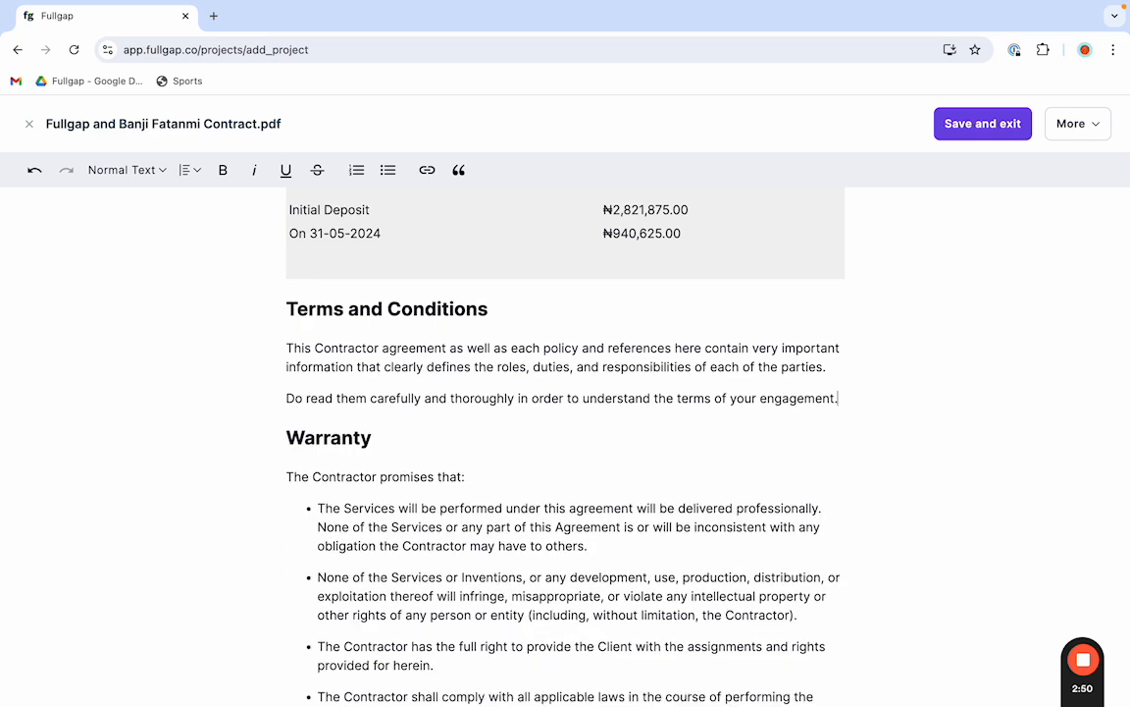
left_click(982, 123)
Step: Mark the agreement as reviewed and approved, and continue to the project preview
scroll(600, 396, "down", 2)
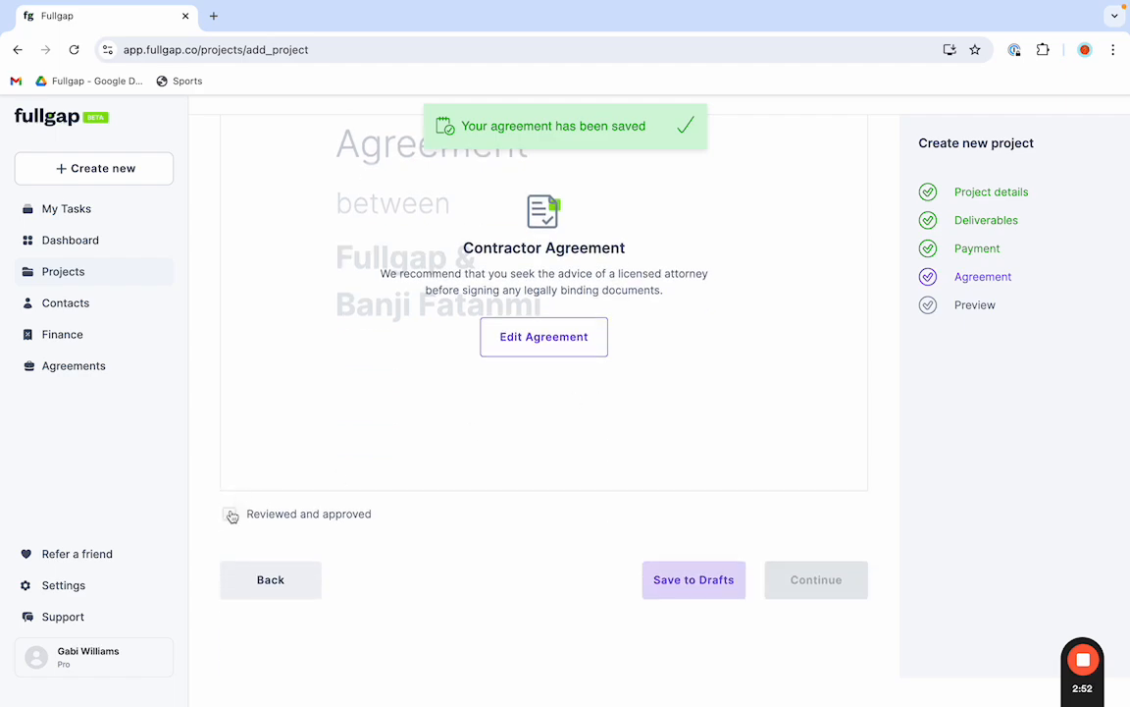
left_click(230, 514)
left_click(818, 588)
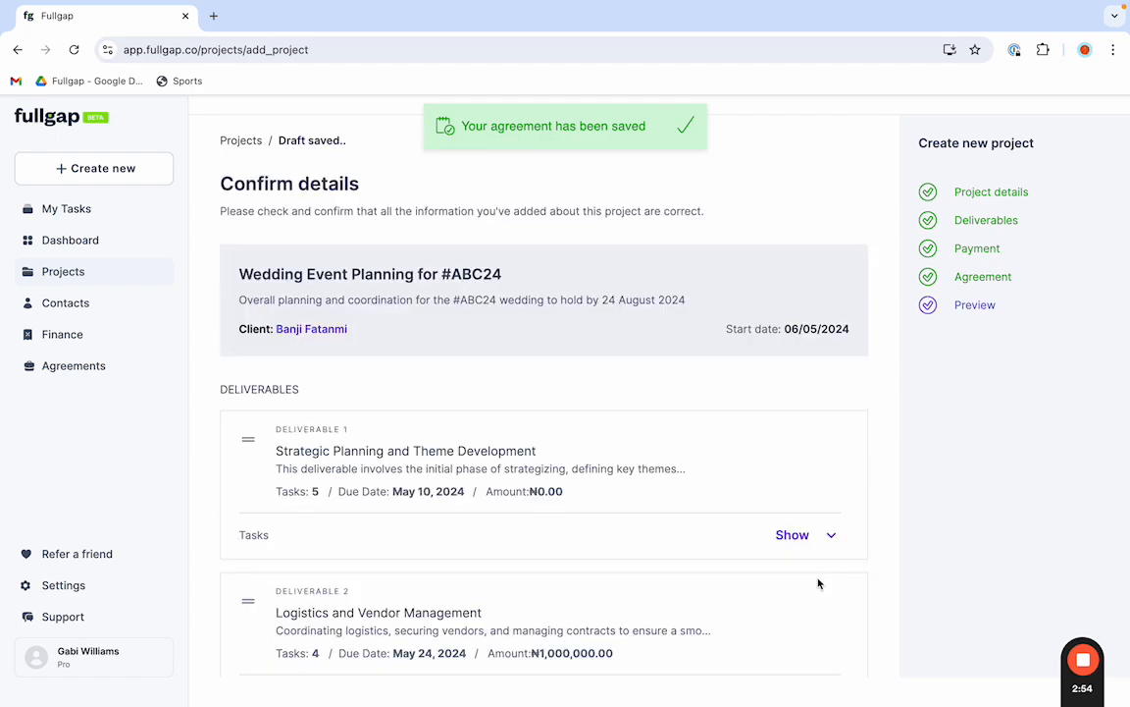
Step: Check the deliverables, payment schedule and contract in the project preview, and send the project to the client
scroll(648, 517, "down", 5)
scroll(649, 519, "down", 3)
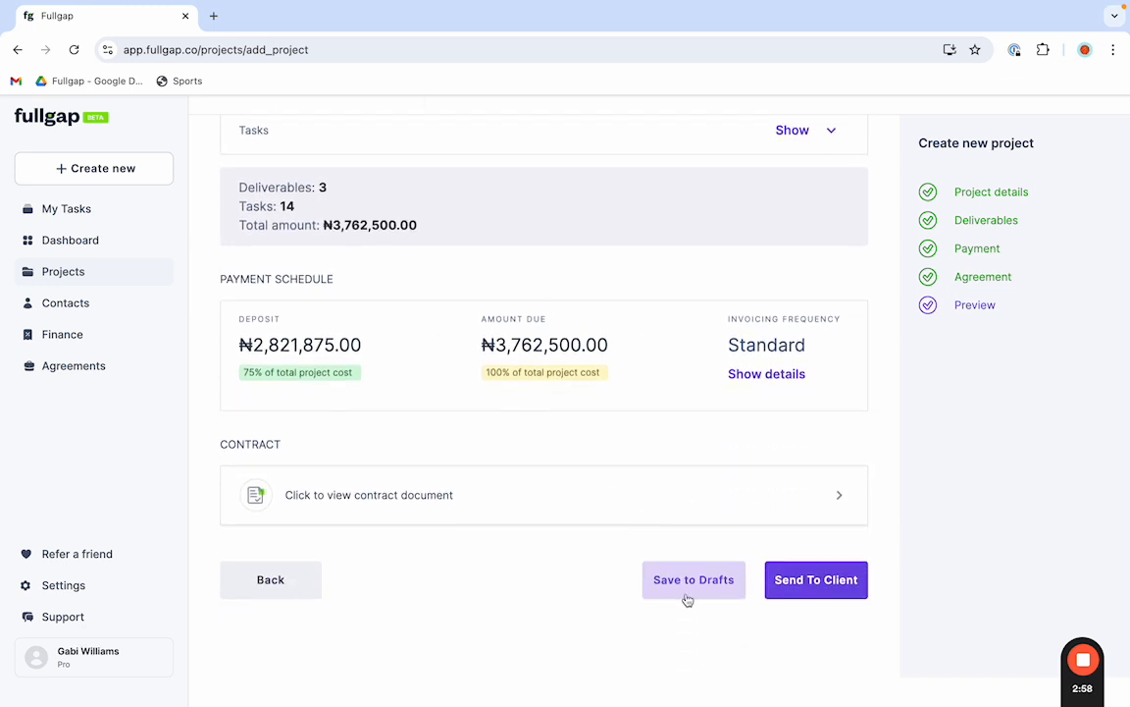
left_click(797, 589)
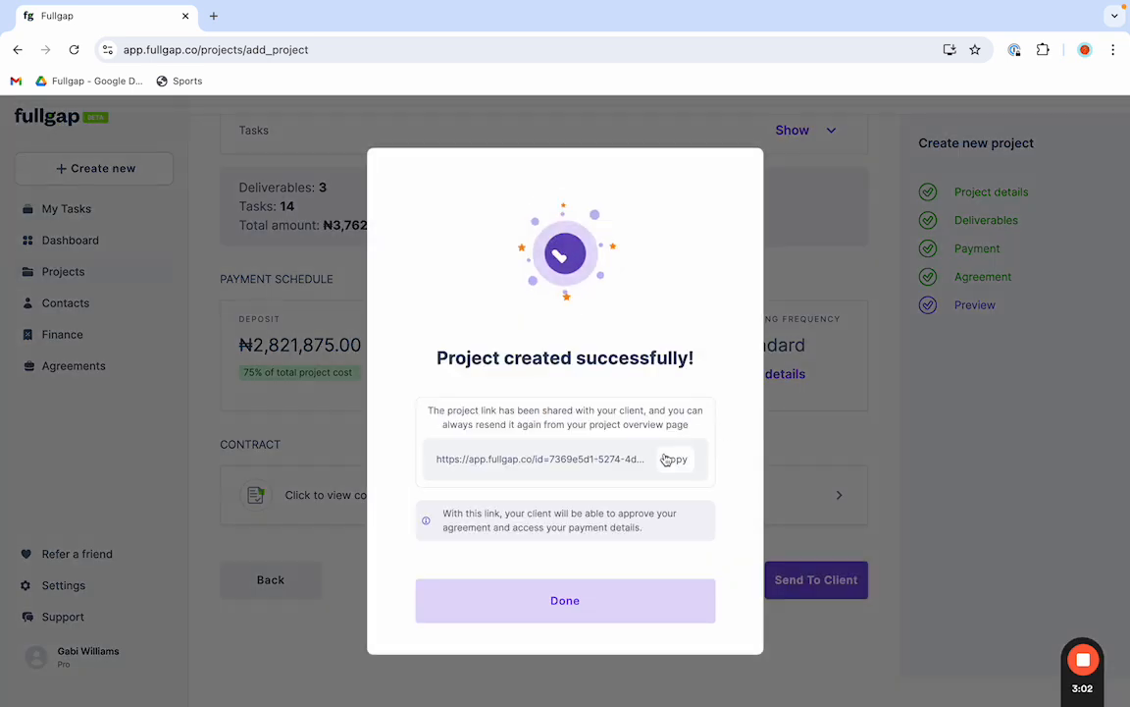
Step: Copy the shared project link, open it in a new browser tab and view the contract as the client sees it
left_click(673, 460)
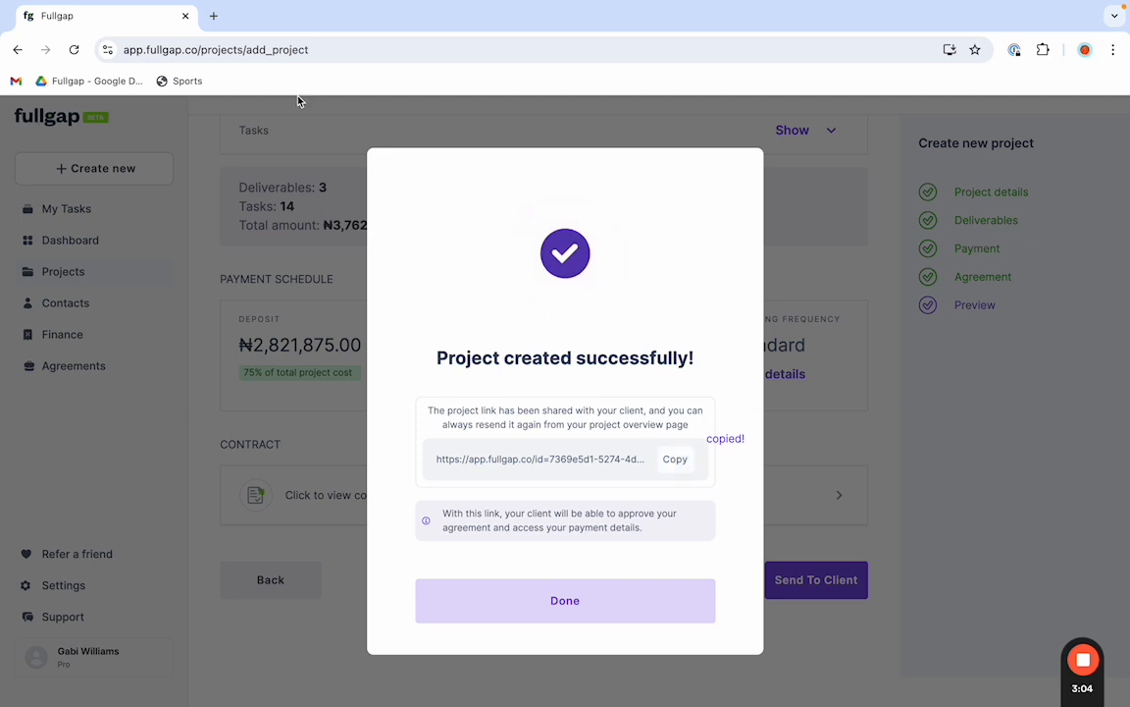
left_click(214, 16)
key("ctrl+v")
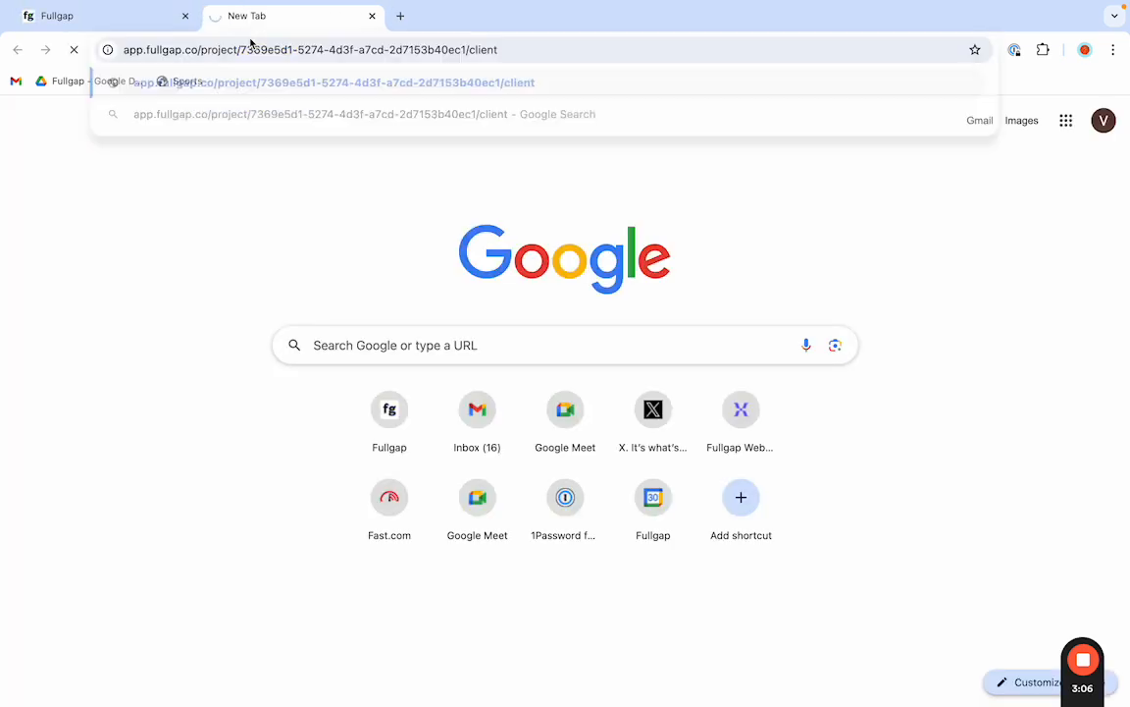
key("Return")
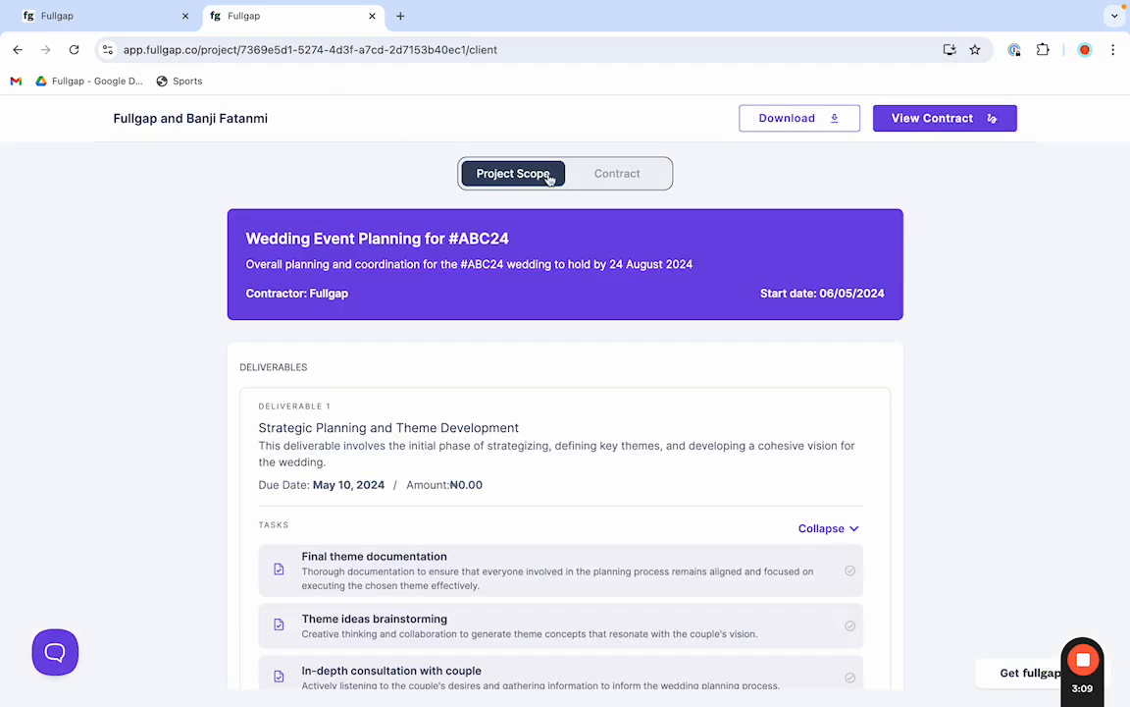
left_click(617, 177)
scroll(535, 368, "down", 15)
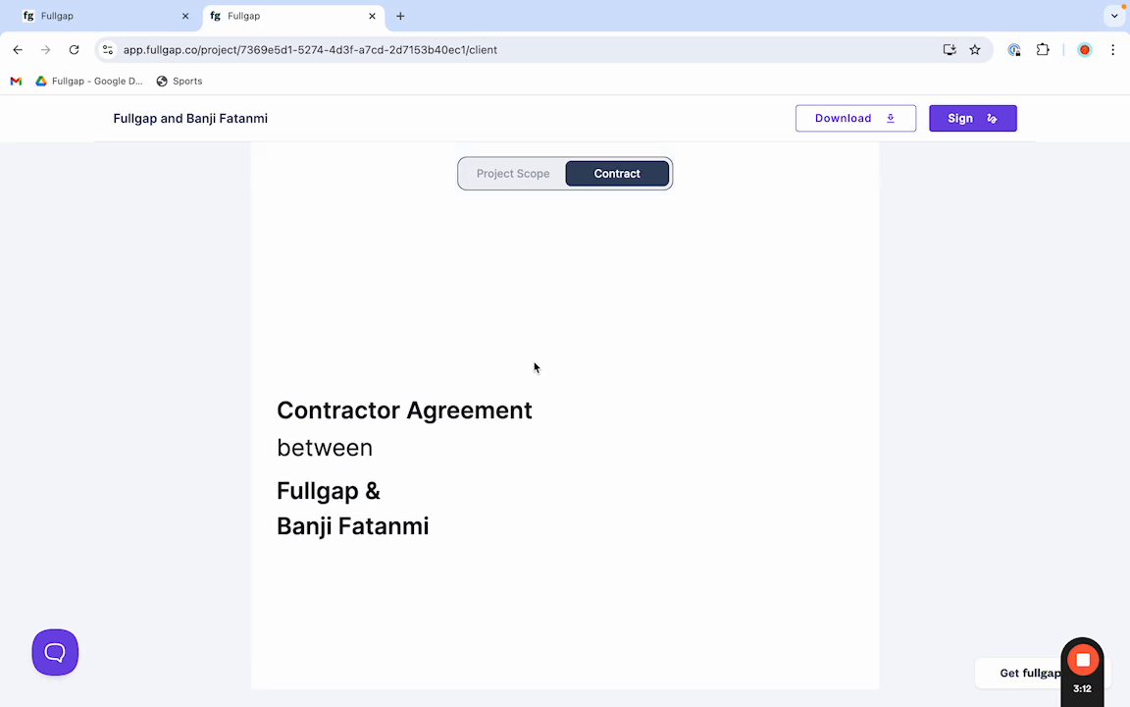
Step: Read through the client's contract to the signature section, and view the project scope and the invoice from the client's side
scroll(530, 476, "down", 15)
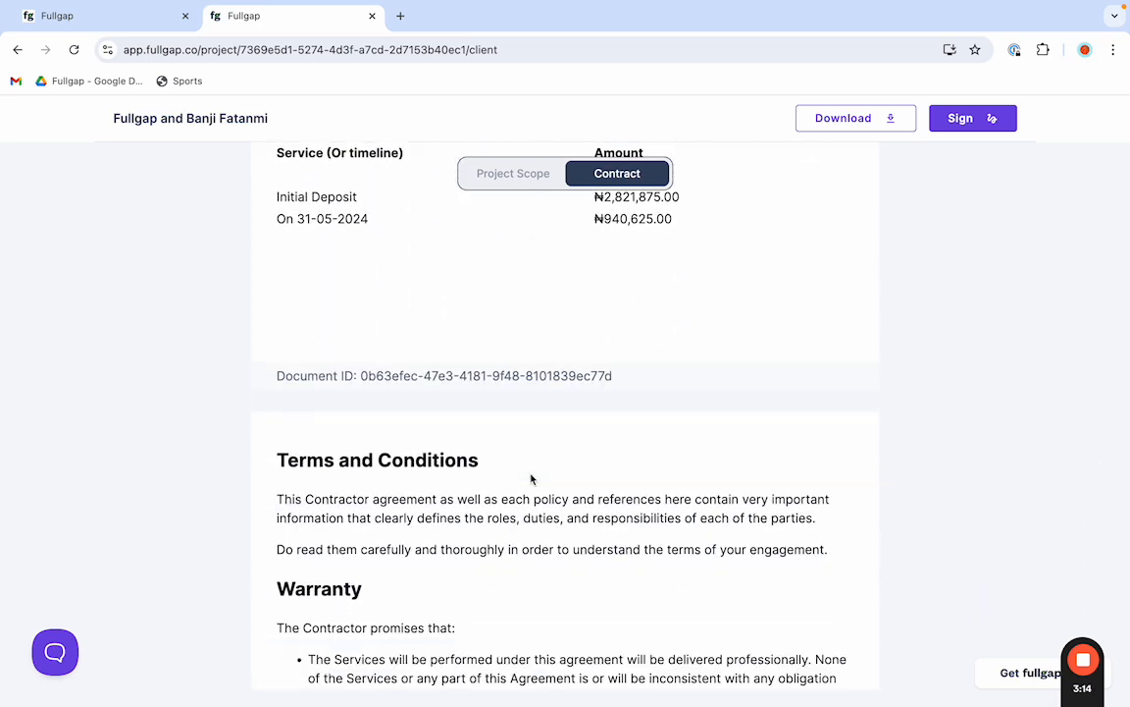
scroll(530, 475, "down", 10)
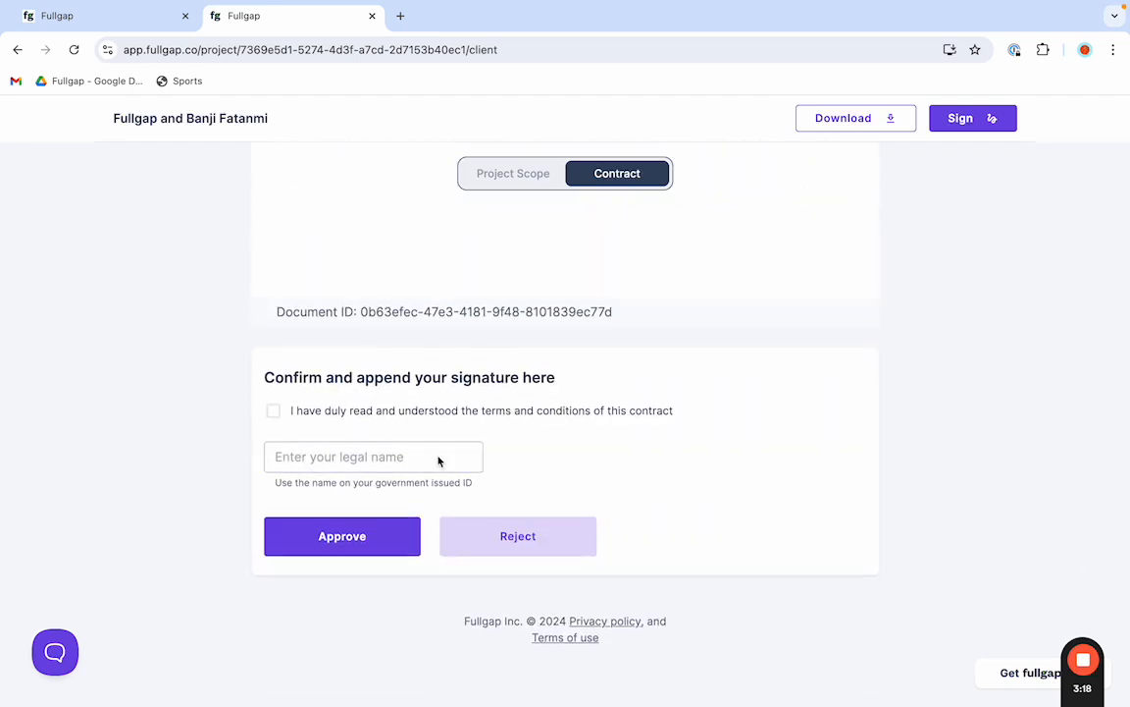
left_click(496, 168)
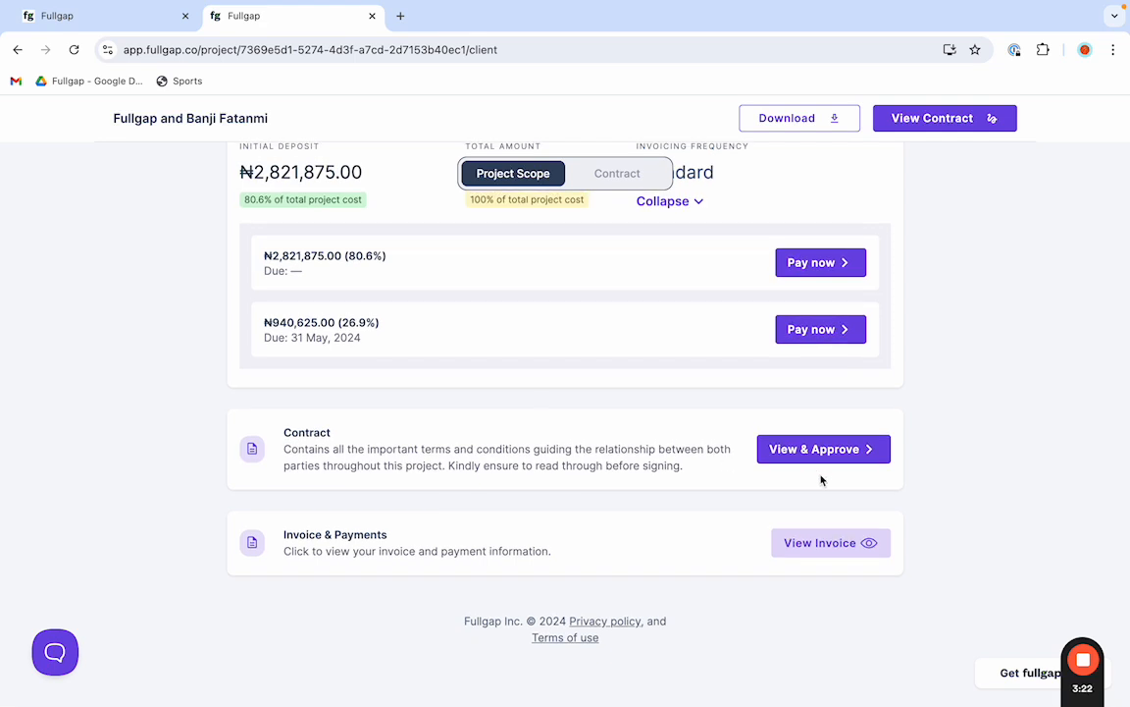
left_click(819, 545)
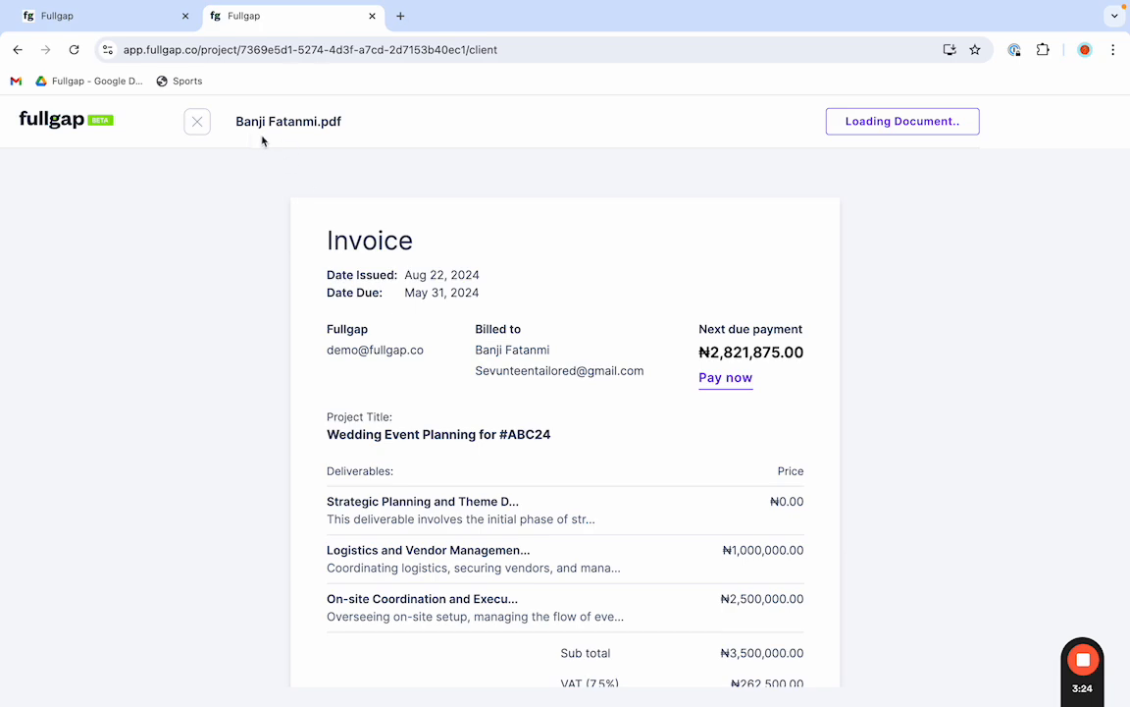
Step: Return to the project creator's browser tab, finish the project creation and look through the new project's task list
left_click(147, 17)
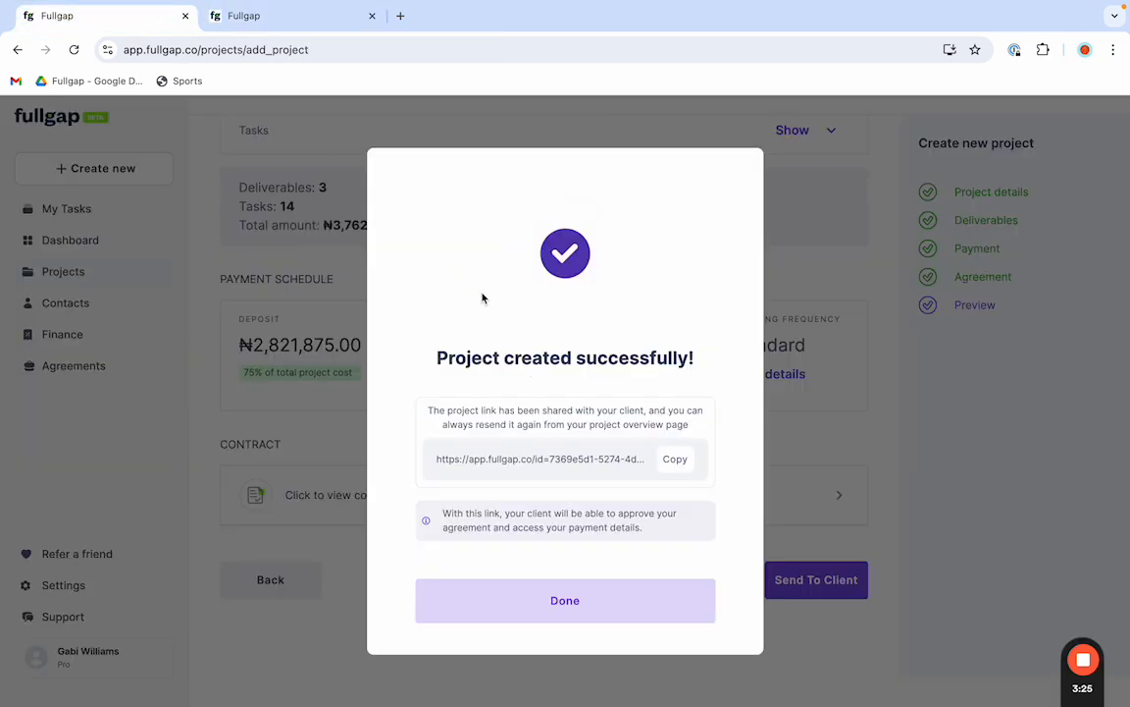
left_click(581, 599)
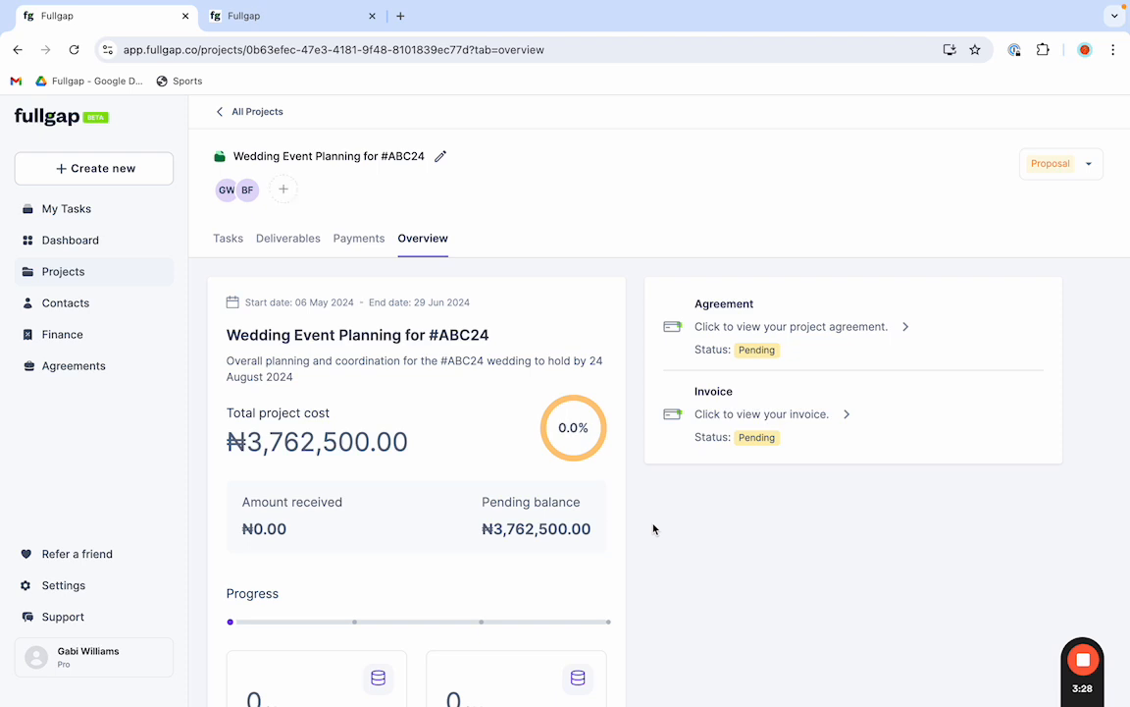
left_click(228, 243)
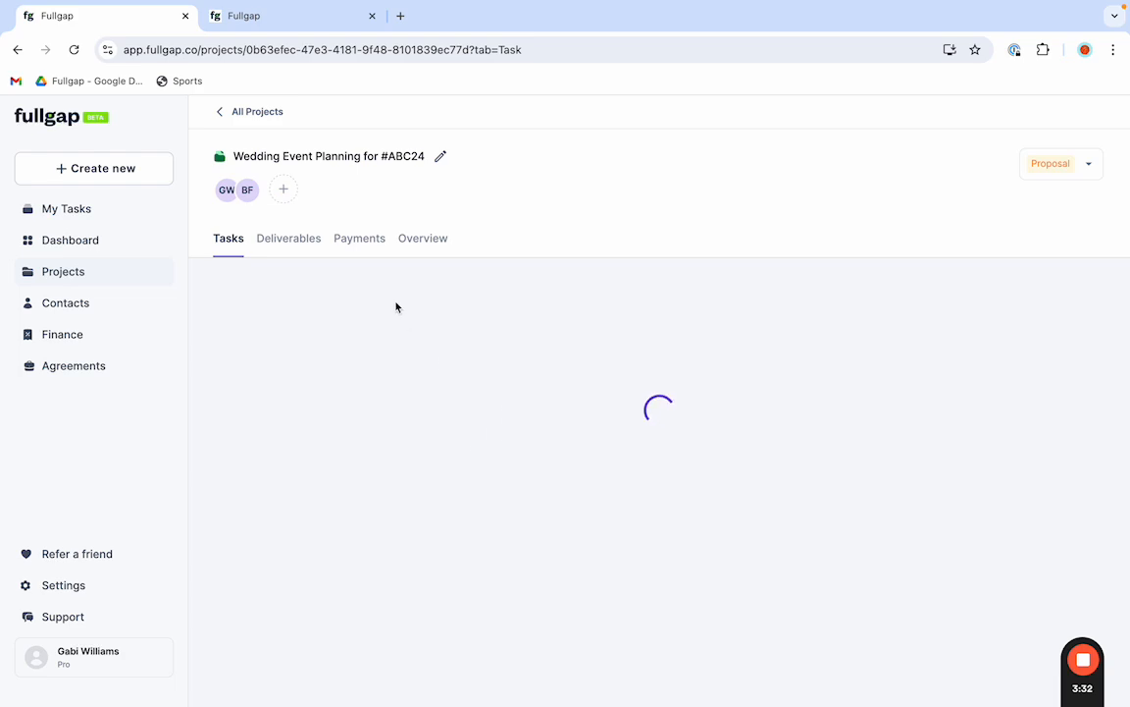
scroll(385, 483, "down", 5)
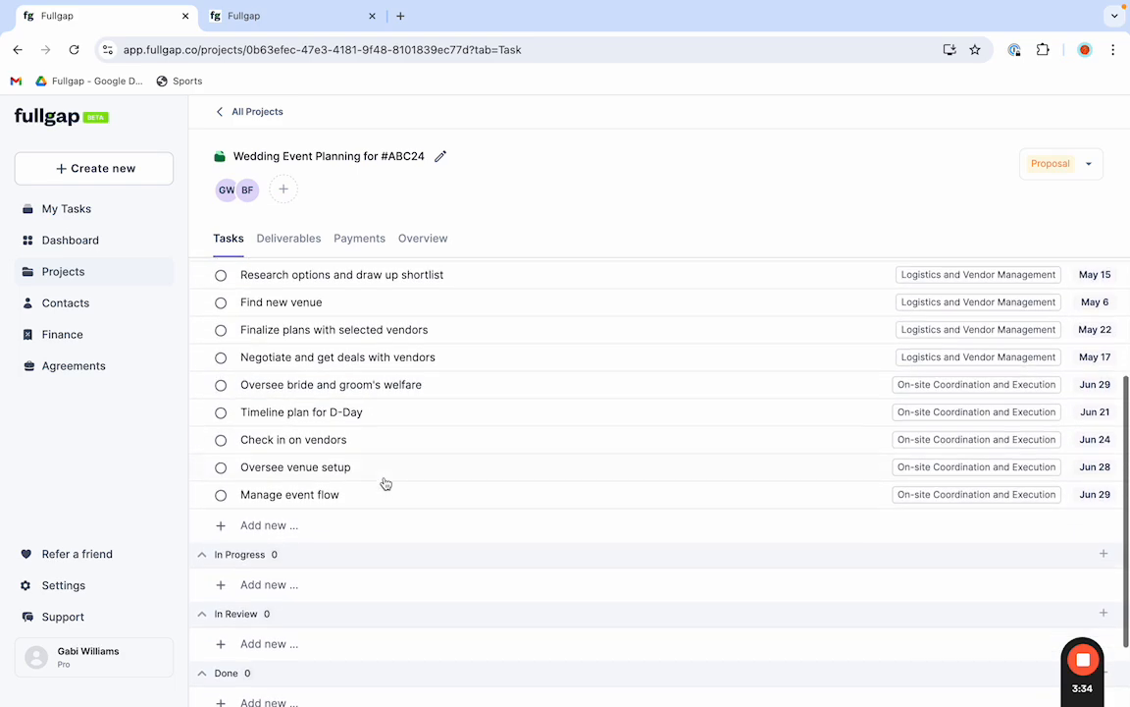
scroll(386, 483, "up", 5)
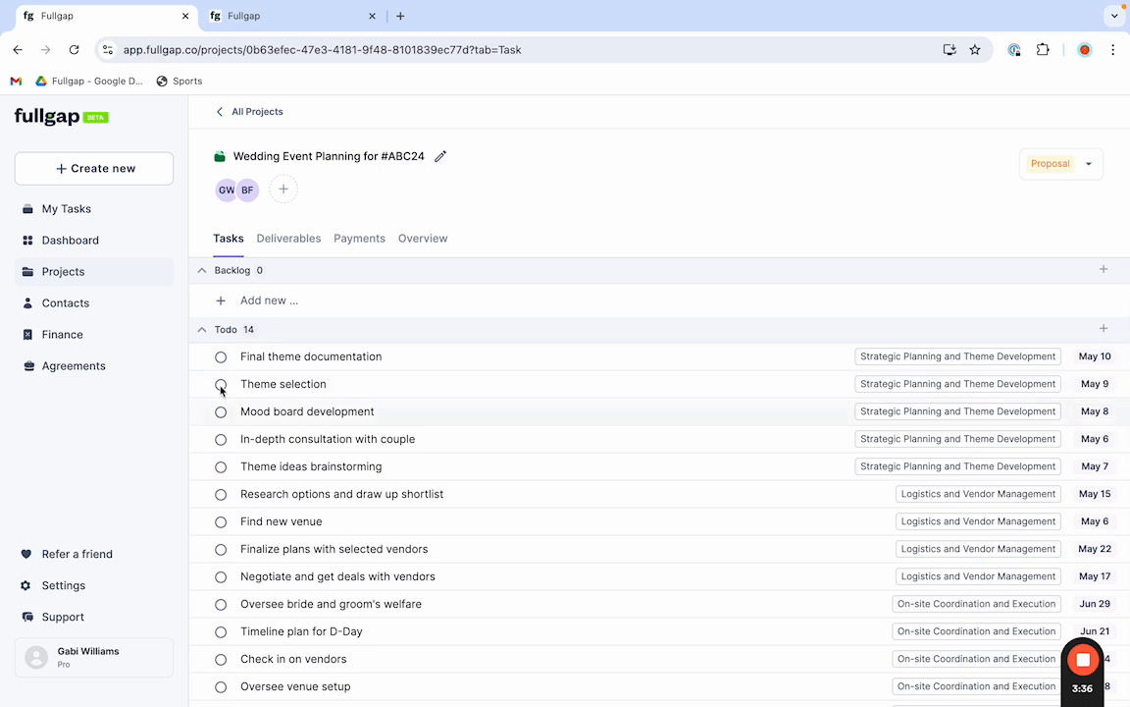
Step: Set the project's status to Active and mark the Final theme documentation task as Done
left_click(221, 383)
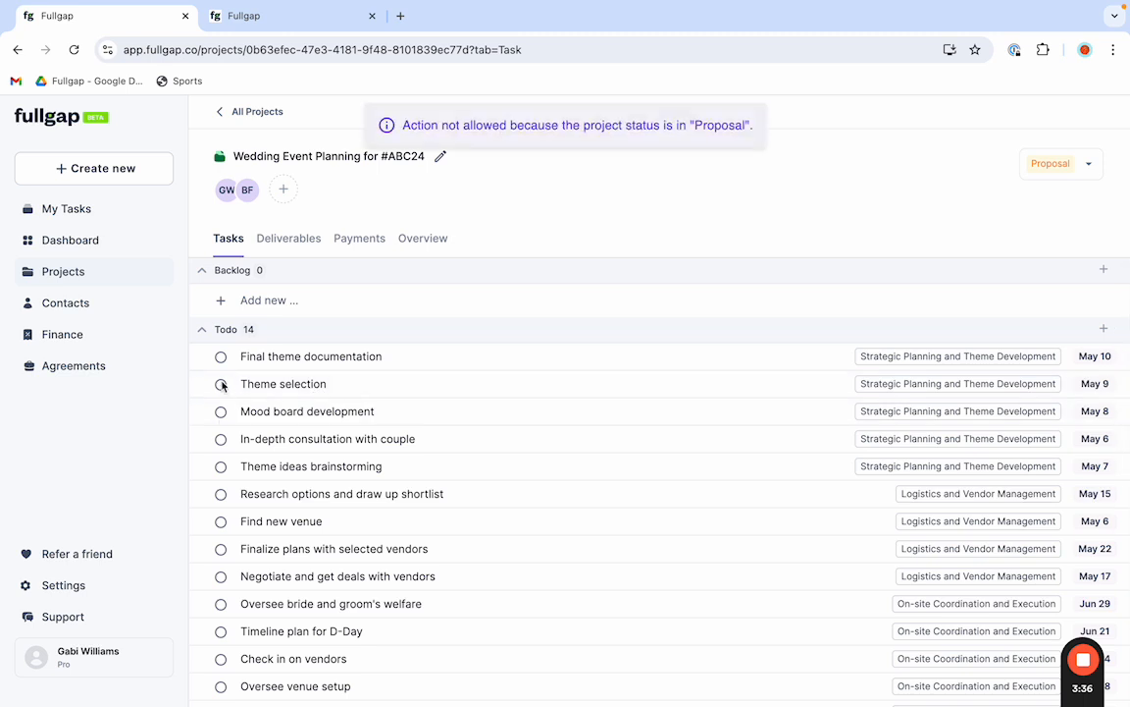
left_click(1084, 164)
left_click(1005, 260)
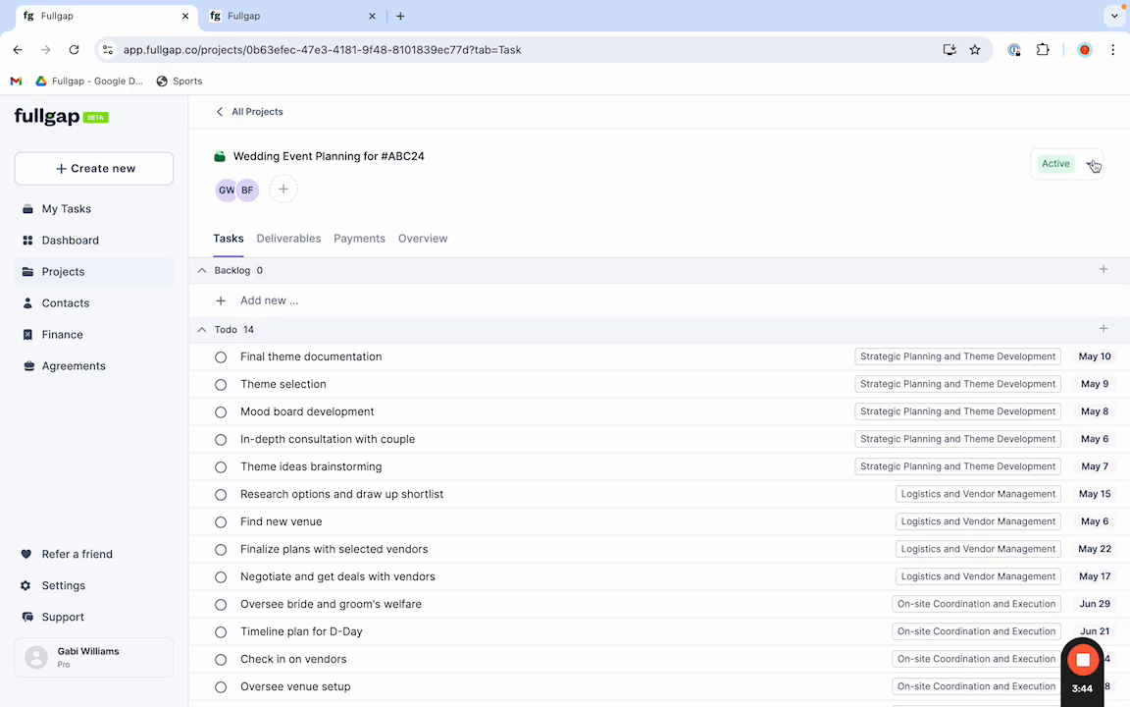
left_click(220, 356)
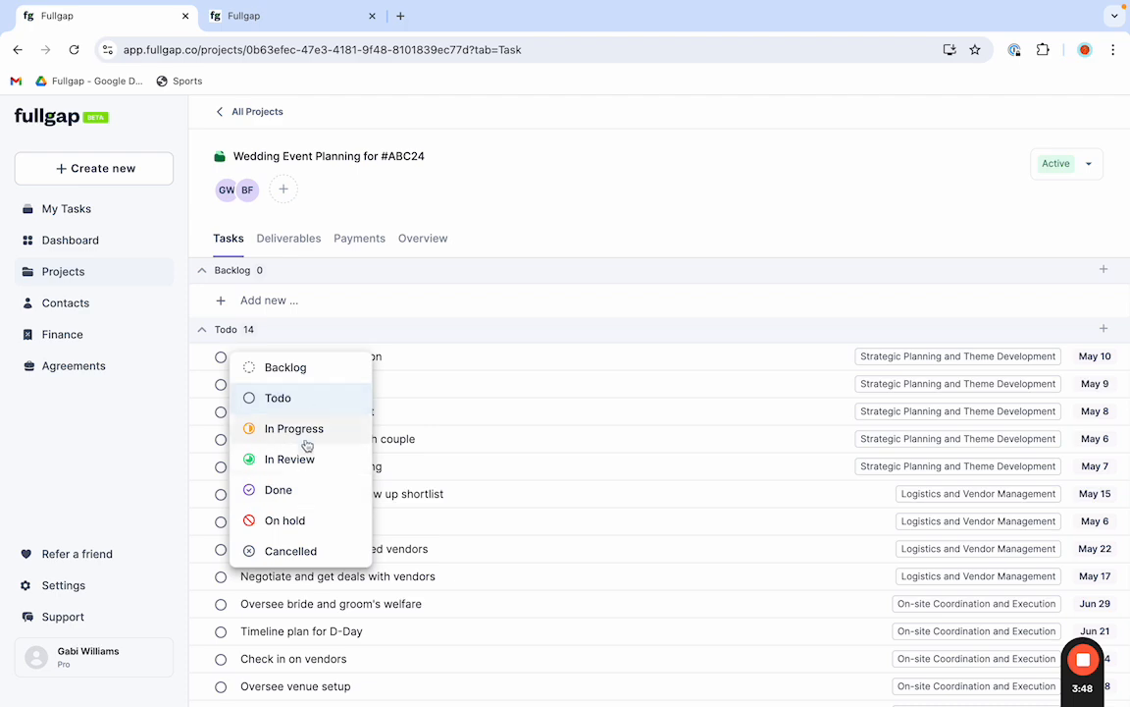
left_click(279, 490)
Step: Look over the project's deliverables, payments and overview, and return to the dashboard
left_click(280, 245)
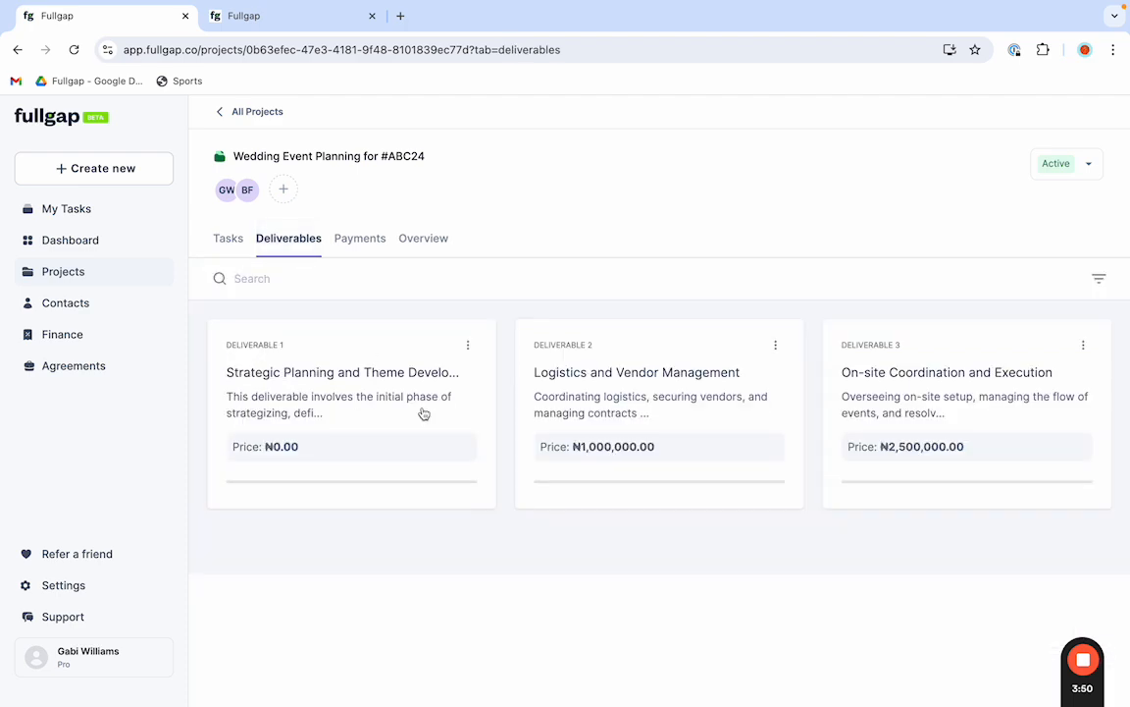
left_click(360, 240)
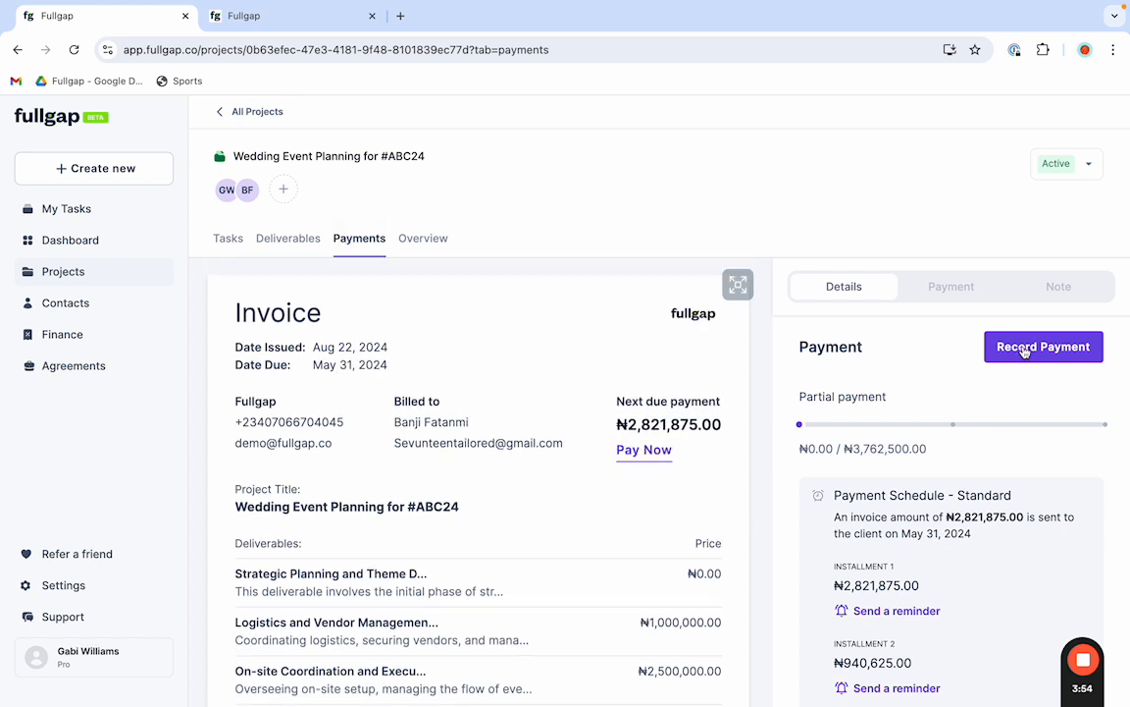
left_click(424, 238)
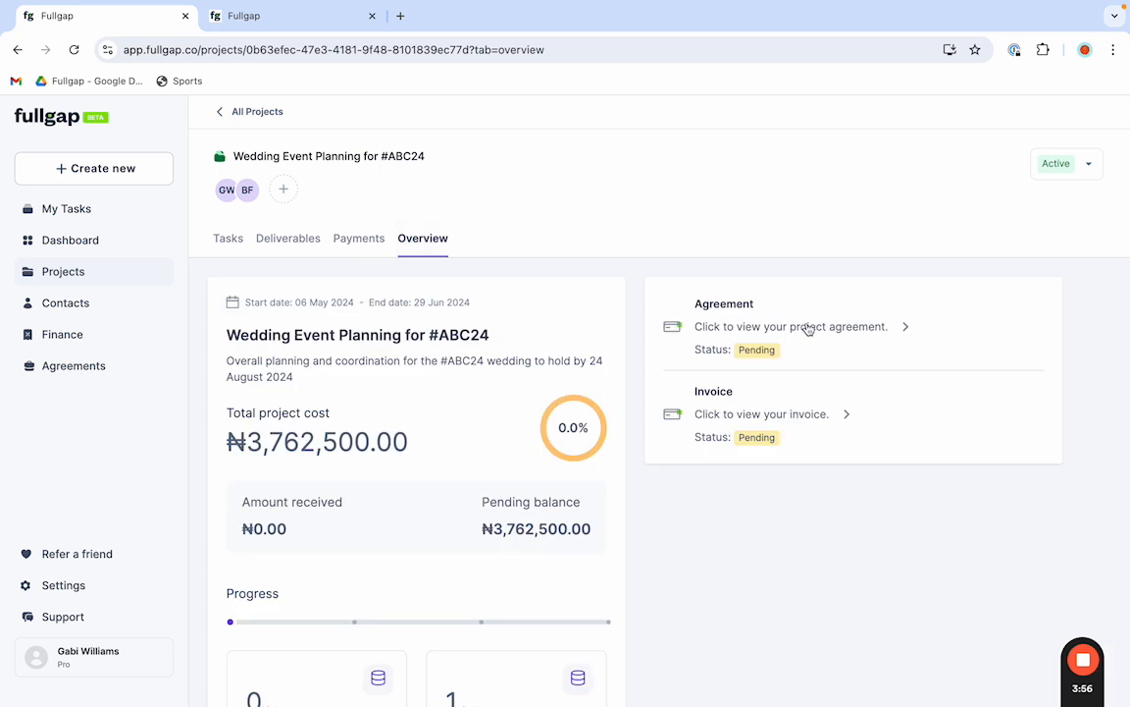
left_click(83, 238)
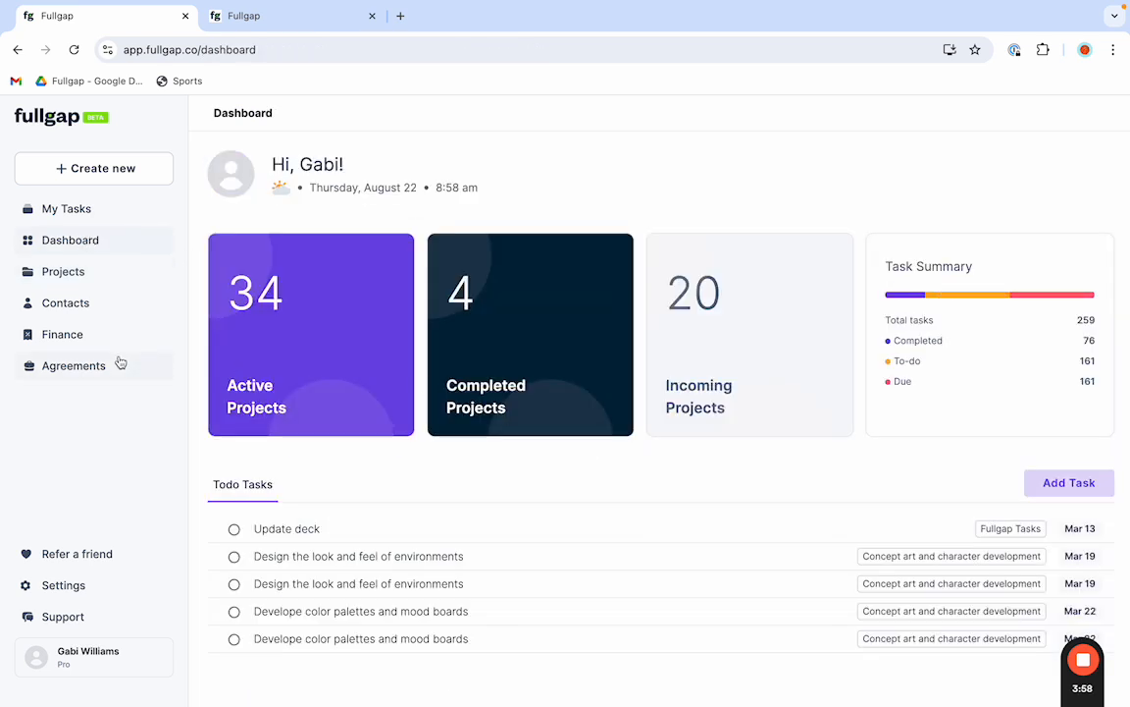